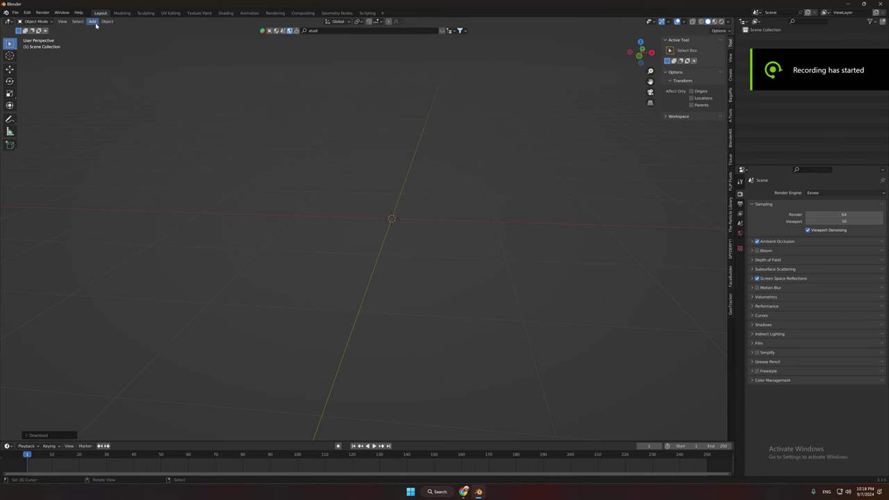
Step: Add a plane mesh to the scene and set its X rotation to 90°
left_click(96, 24)
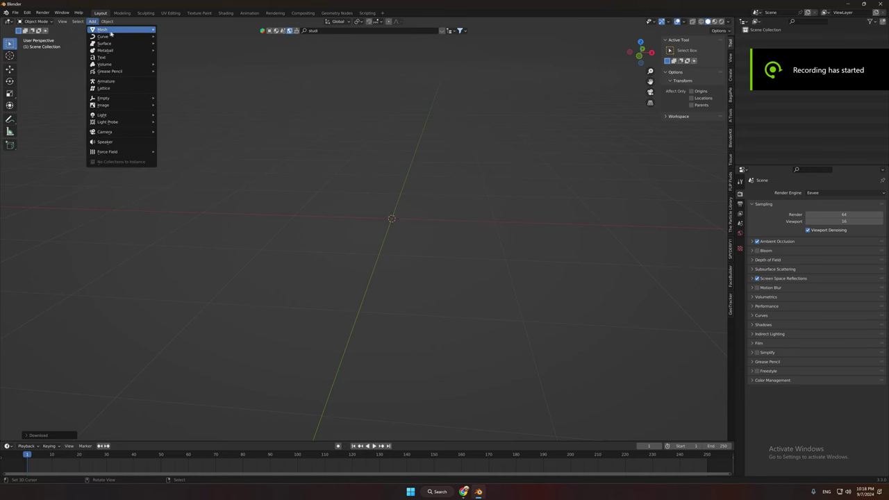
mouse_move(135, 33)
left_click(186, 30)
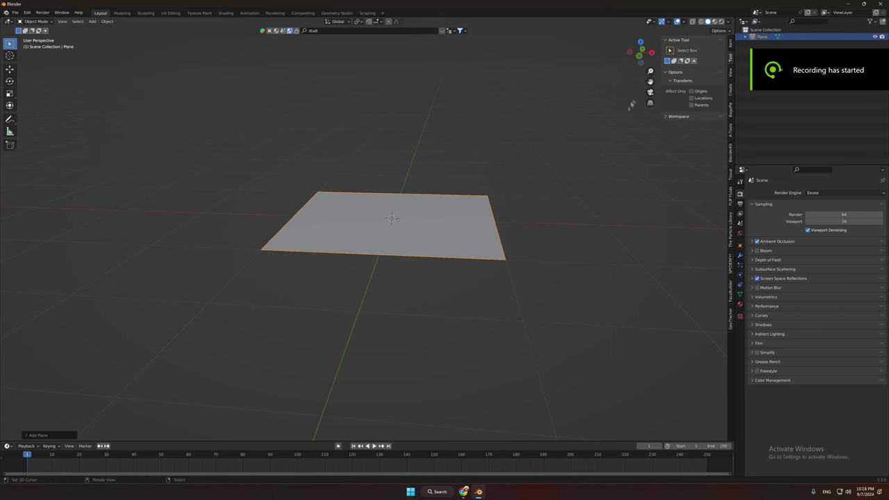
left_click(731, 45)
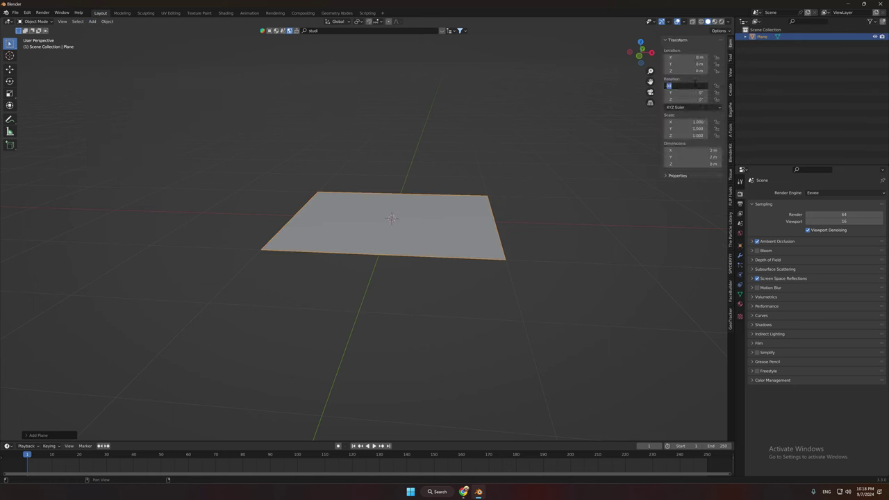
key("Return")
Step: Move the upright plane 2 m up along the Z axis
key("g")
key("z")
key("1")
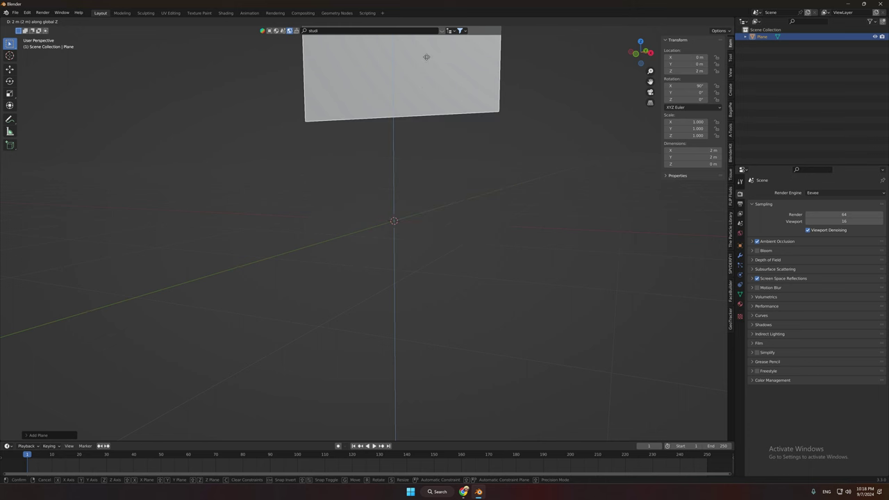
key("Return")
middle_click_drag(431, 74, 435, 257)
Step: Add a basis shape key and one further shape key to the plane
left_click(740, 295)
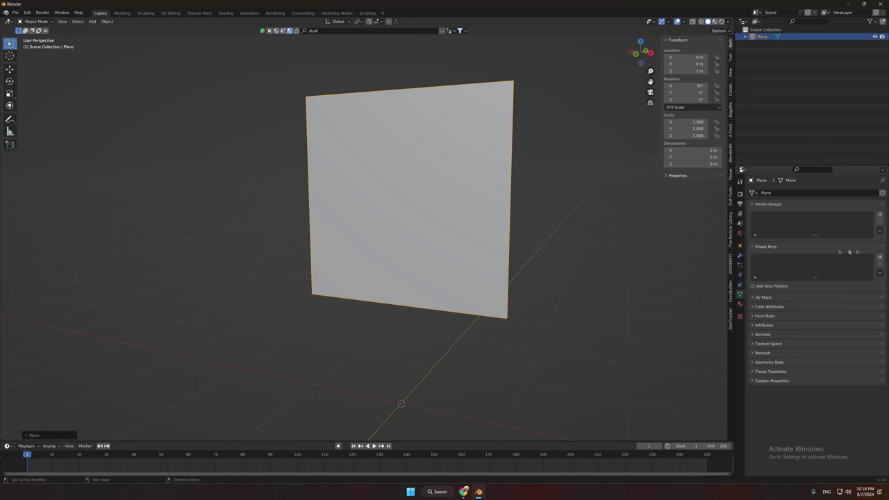
left_click(881, 258)
left_click(881, 258)
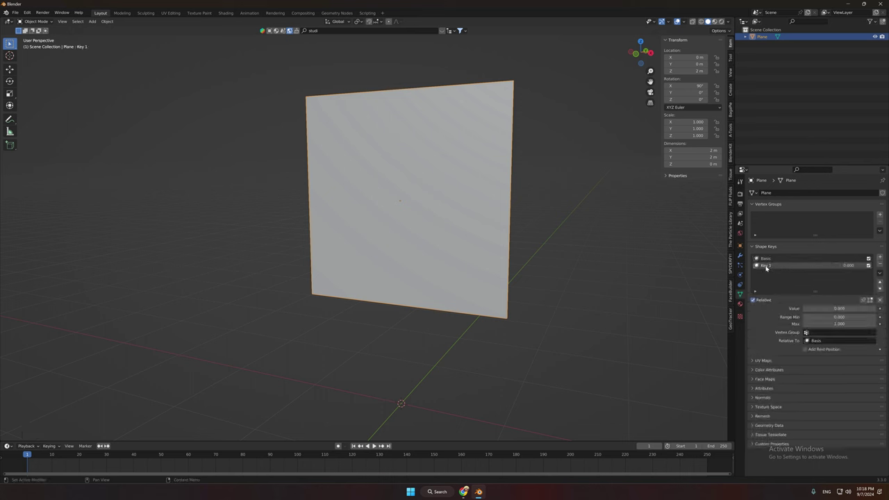
Step: Subdivide the plane's mesh once in Edit Mode and return to Object Mode
left_click(38, 22)
left_click(37, 37)
left_click(158, 22)
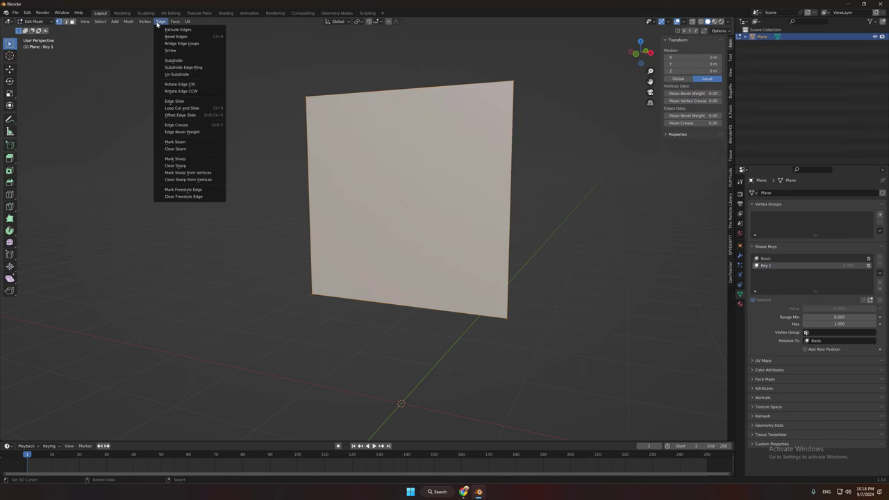
left_click(177, 59)
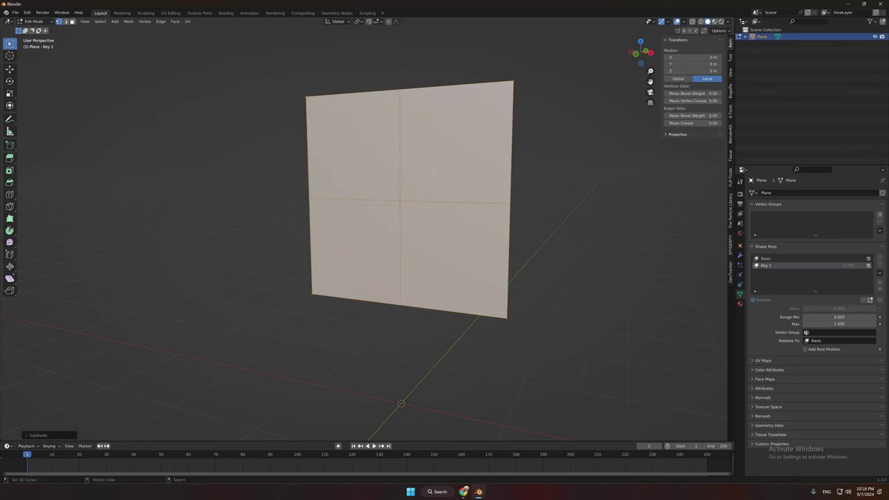
key("Tab")
Step: Snap the 3D cursor to the centre of the selected plane
left_click(107, 22)
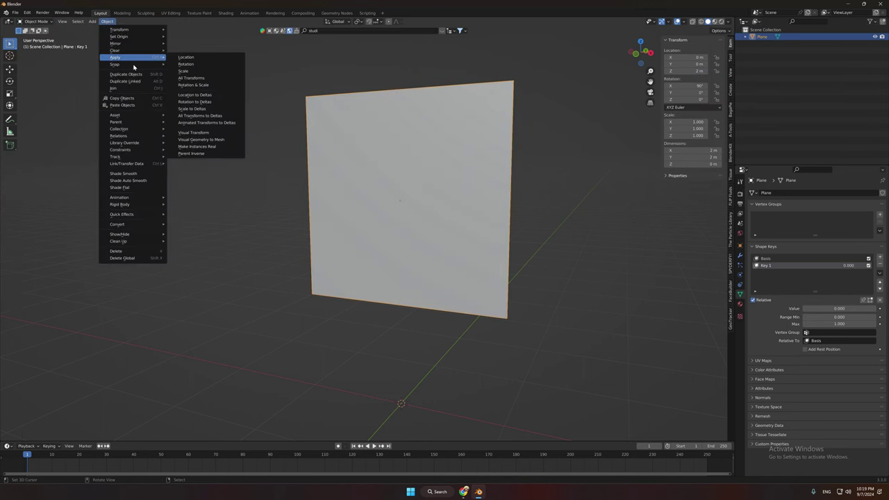
mouse_move(130, 65)
left_click(222, 99)
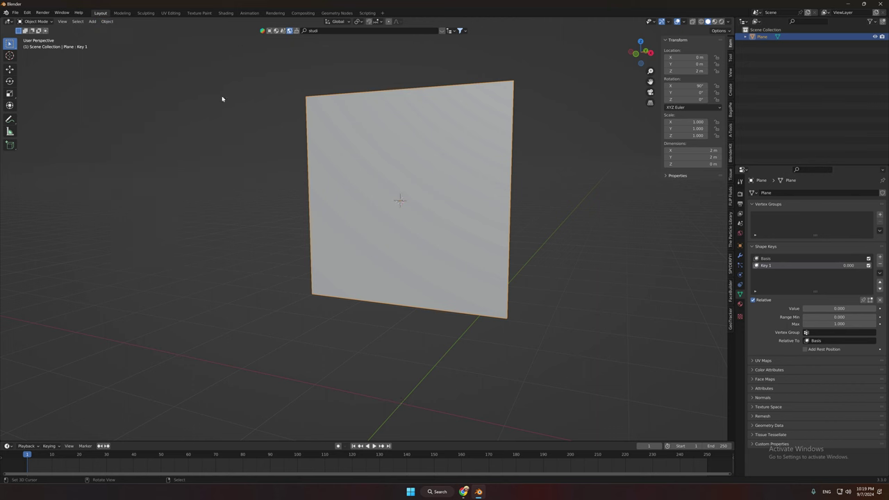
Step: Select the faces of the plane's right half in Edit Mode and set the transform pivot point to 3D Cursor
middle_click_drag(402, 201, 436, 177)
key("Tab")
left_click(457, 204, "shift")
key("KP_7")
key("r")
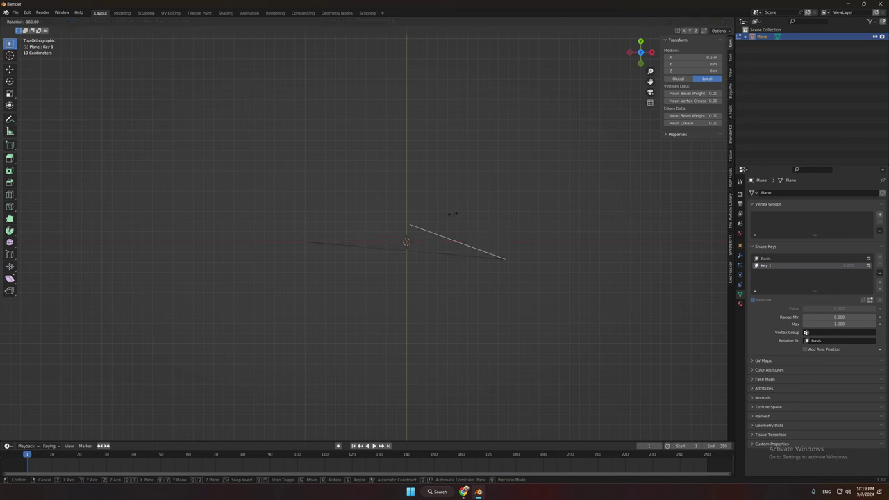
right_click(454, 219)
left_click(355, 22)
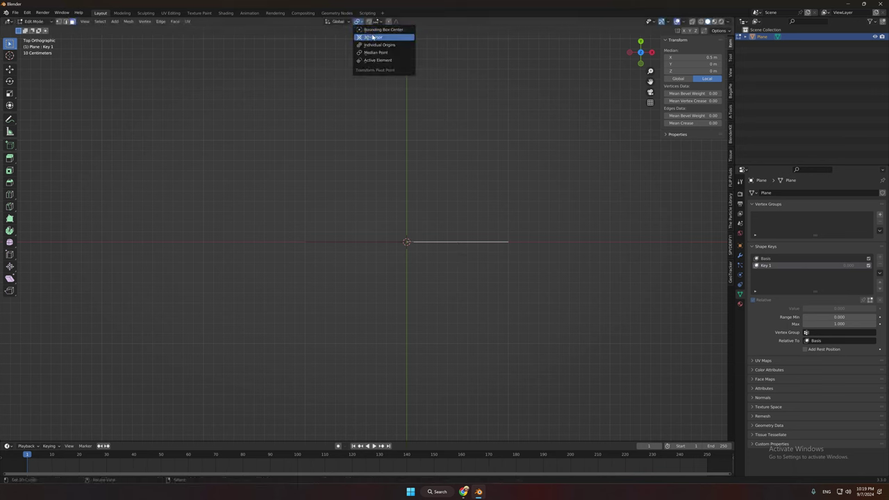
left_click(378, 35)
Step: Rotate the selected half -90° around the 3D cursor in top view, folding it backward, and return to Object Mode
key("r")
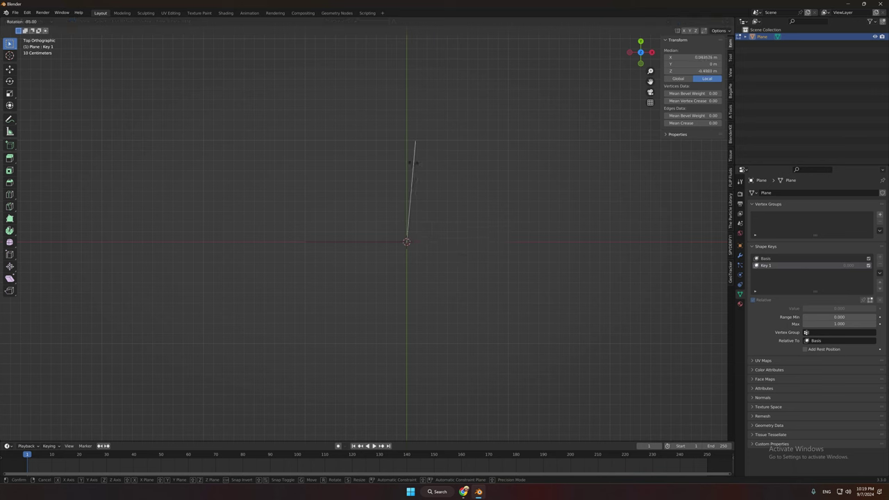
left_click(410, 159, "ctrl")
middle_click_drag(415, 274, 406, 185)
key("Tab")
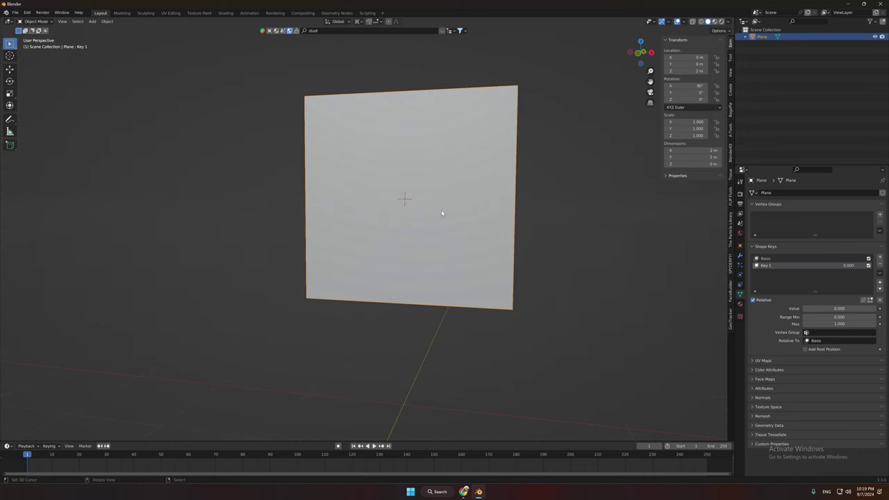
Step: Set the second shape key's value to 1.000 and the plane's Z rotation to -45°
left_click_drag(844, 313, 875, 309)
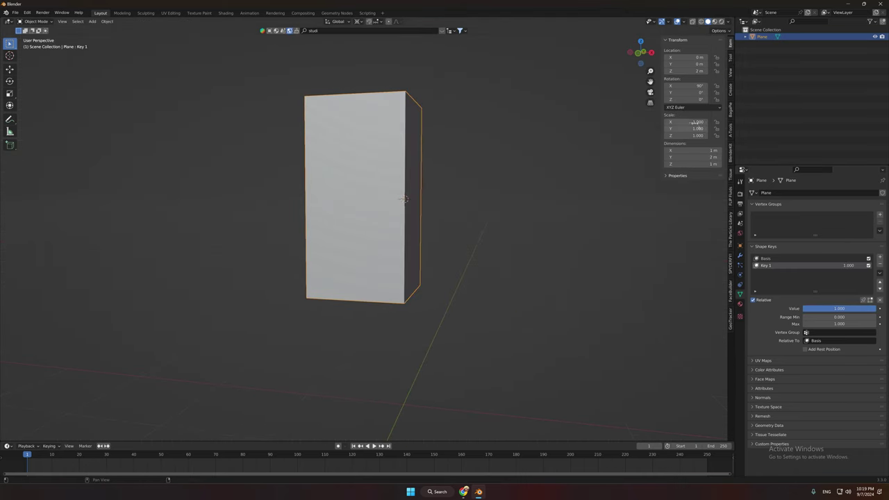
scroll(391, 186, "down", 4)
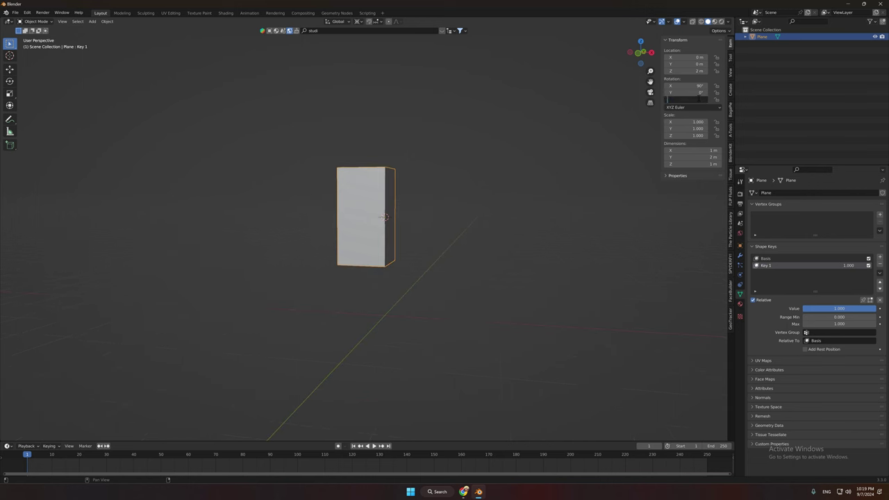
key("Return")
middle_click_drag(694, 178, 499, 247)
middle_click_drag(603, 199, 780, 116)
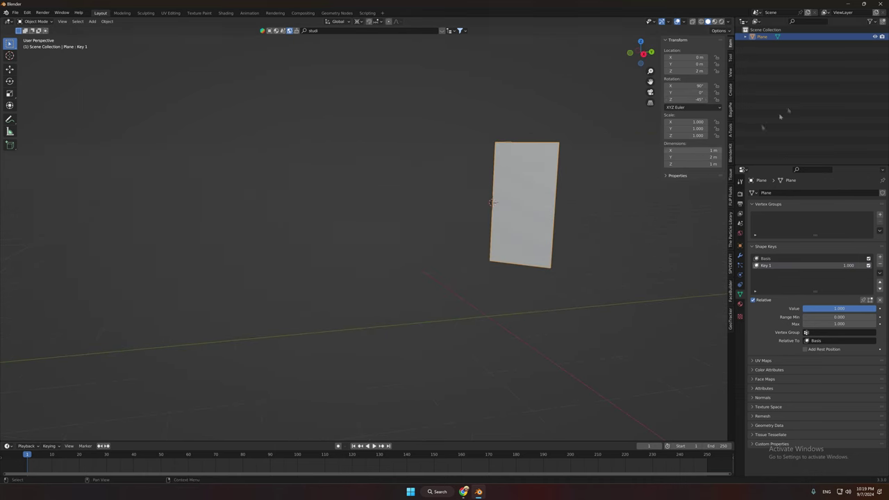
Step: Paste a copy of the folded plane, rename it "back" and hide it in the viewport
key("ctrl+v")
double_click(765, 44)
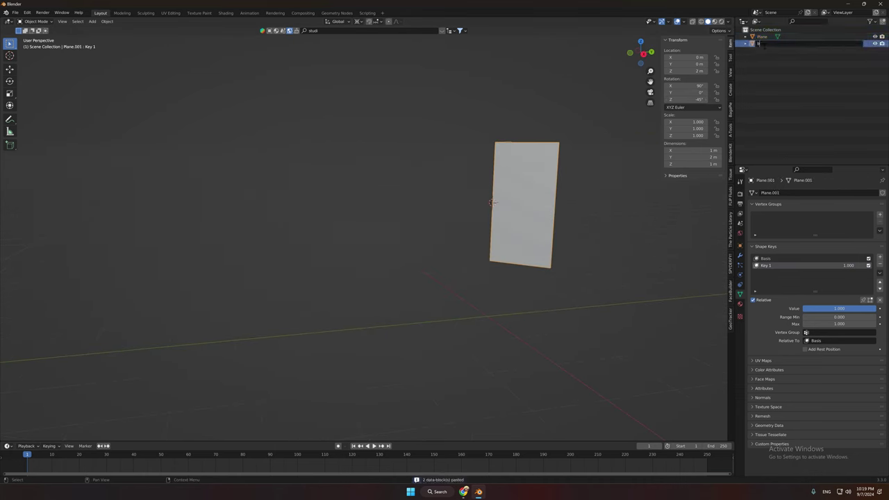
type("Back")
key("Return")
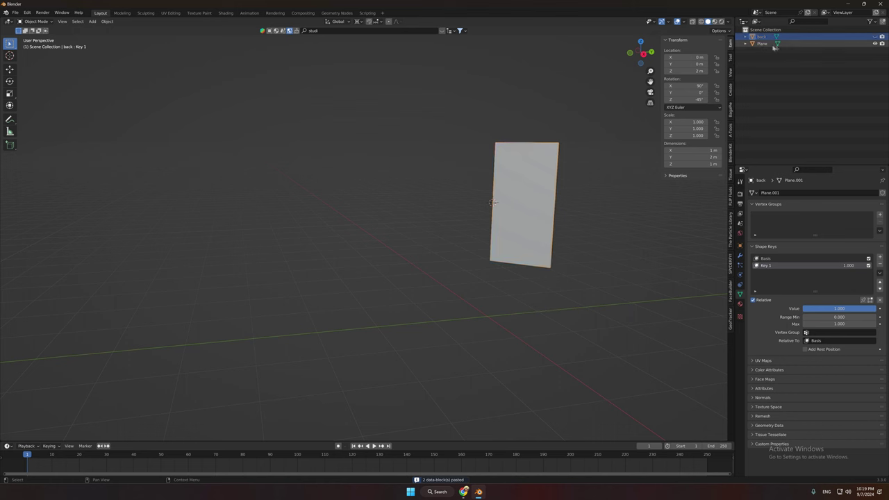
Step: Rename the original plane "front" in the scene collection
double_click(765, 44)
type("front")
key("Return")
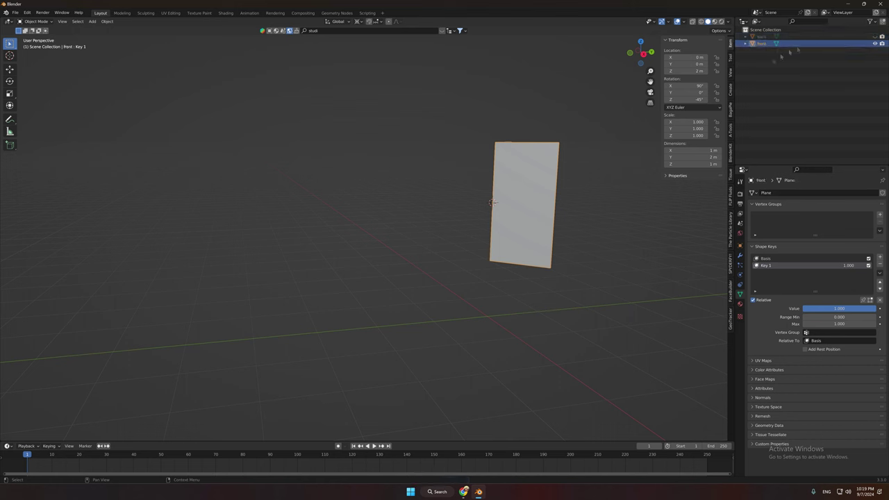
left_click(768, 68)
Step: Add a camera and move it along the Y axis to about -7.84 m, in front of the folded plane
right_click(492, 212)
middle_click_drag(489, 213, 522, 198, "shift")
left_click(92, 21)
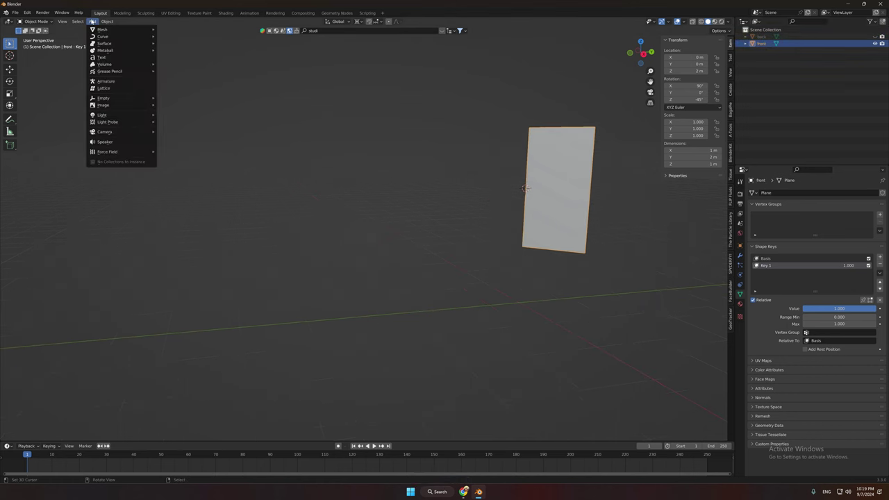
mouse_move(104, 131)
left_click(188, 132)
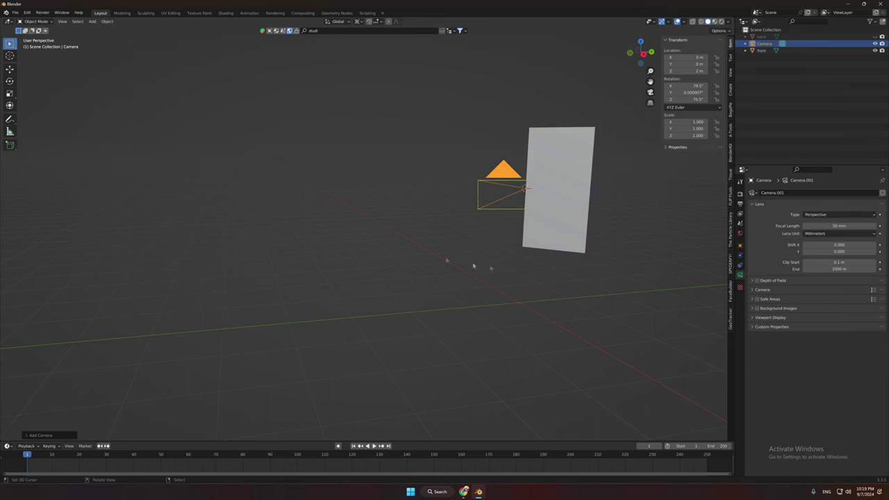
scroll(493, 257, "down", 3)
key("g")
key("y")
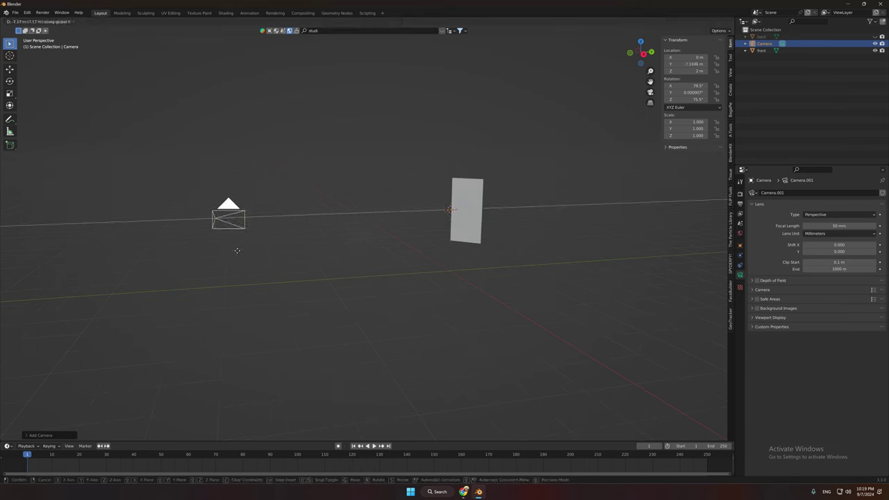
left_click(212, 248)
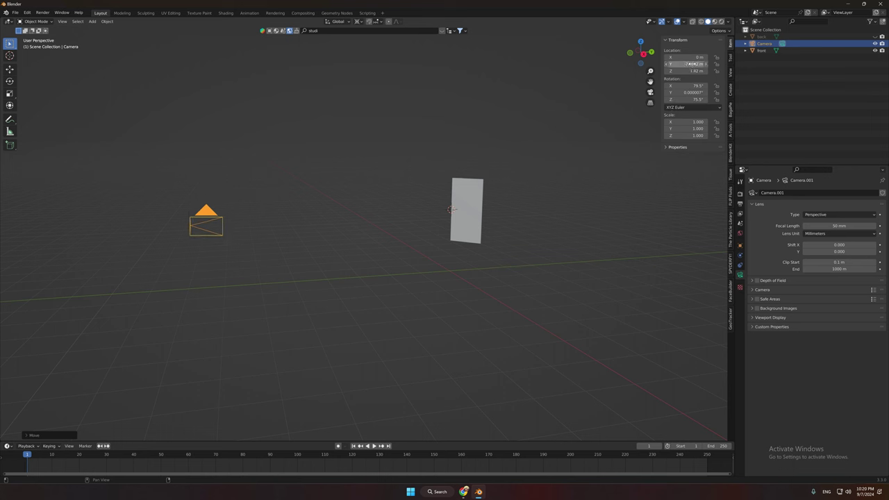
Step: Set the camera's rotation to 90° on X and 0° on Z so it faces the folded plane
type("0")
key("Return")
key("Return")
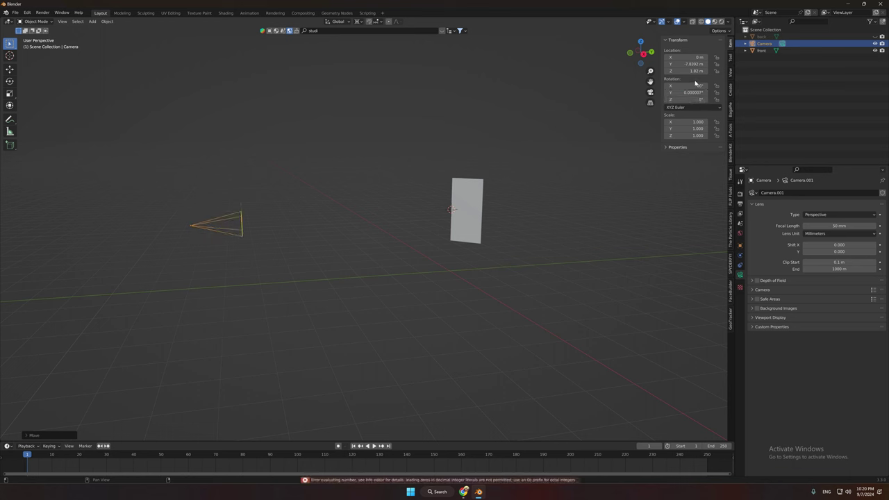
Step: Switch to the camera view and set the camera's focal length to 80 mm
left_click(650, 92)
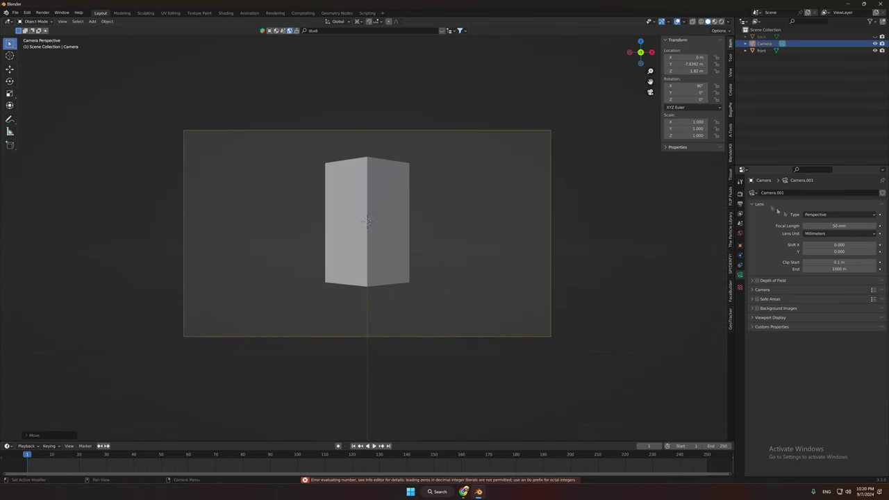
left_click(839, 226)
type("80")
key("Return")
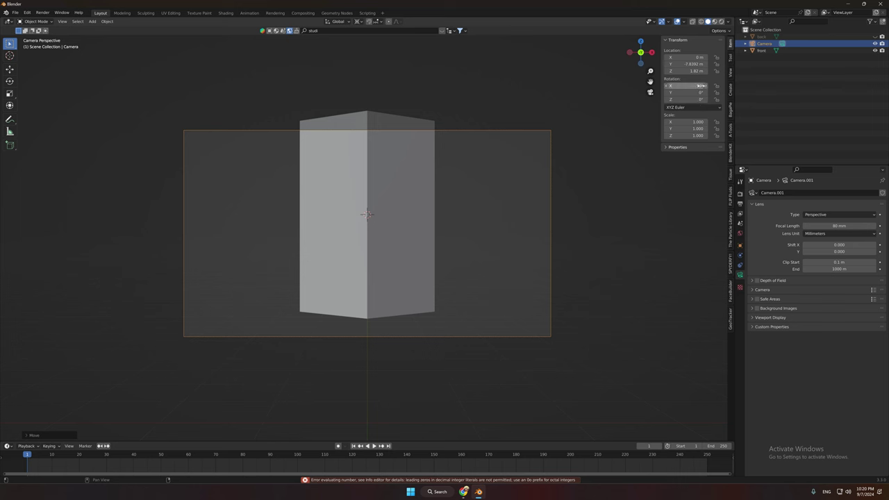
Step: Frame the folded plane with a camera X rotation of 91.3° and Y location of about -7.87 m, and leave the camera view
left_click_drag(700, 85, 693, 56)
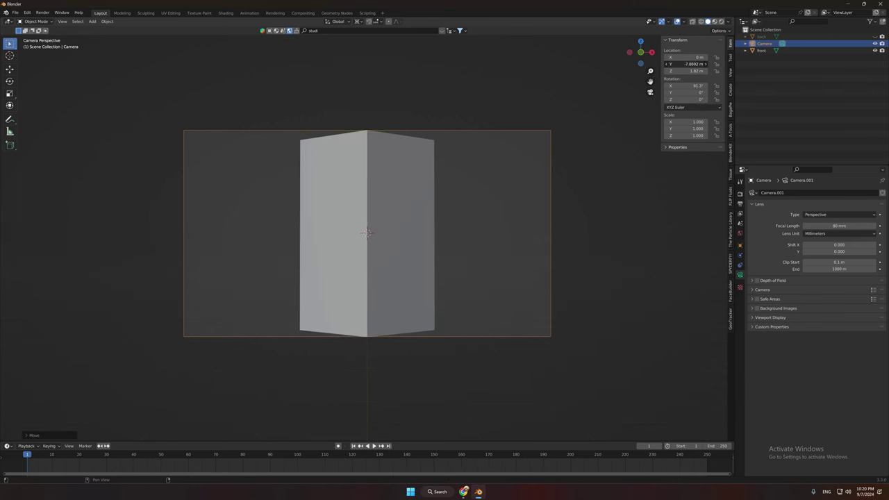
left_click(656, 90)
left_click(651, 92)
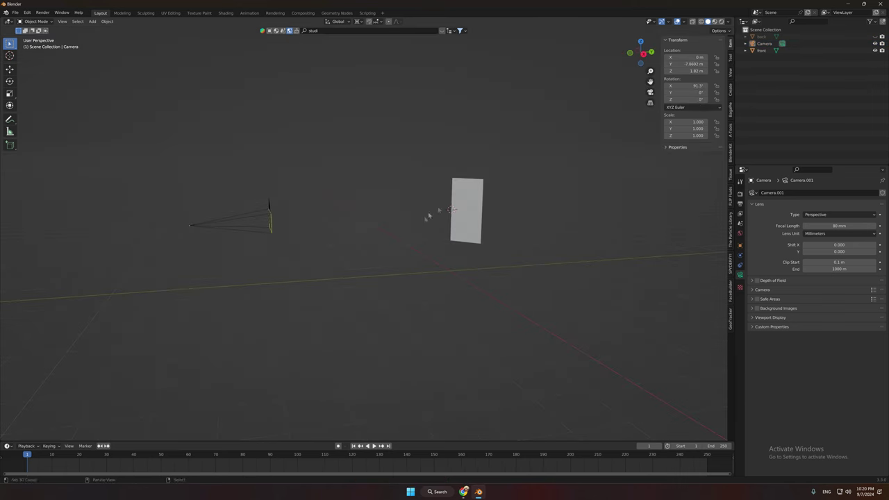
Step: Add a UV Project modifier to the front plane and choose UVMap as its UV map
middle_click_drag(424, 222, 488, 207)
left_click(488, 207)
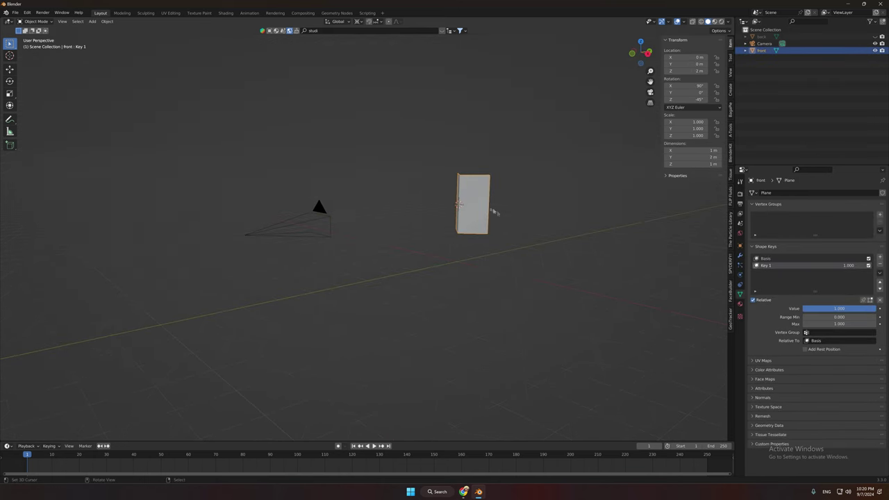
left_click(740, 256)
left_click(778, 192)
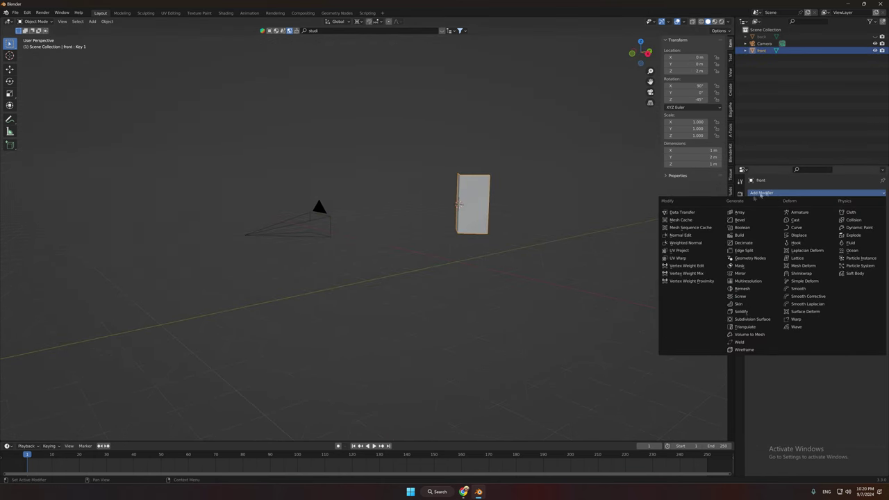
left_click(680, 250)
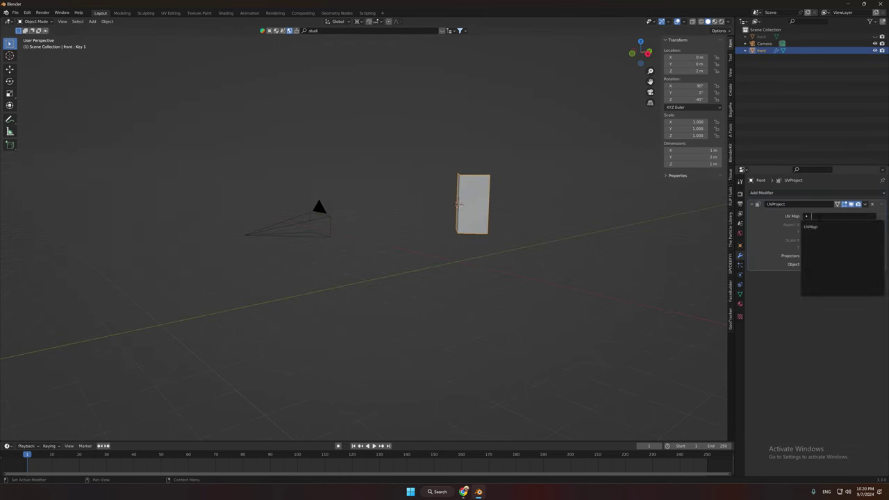
left_click(833, 216)
left_click(834, 227)
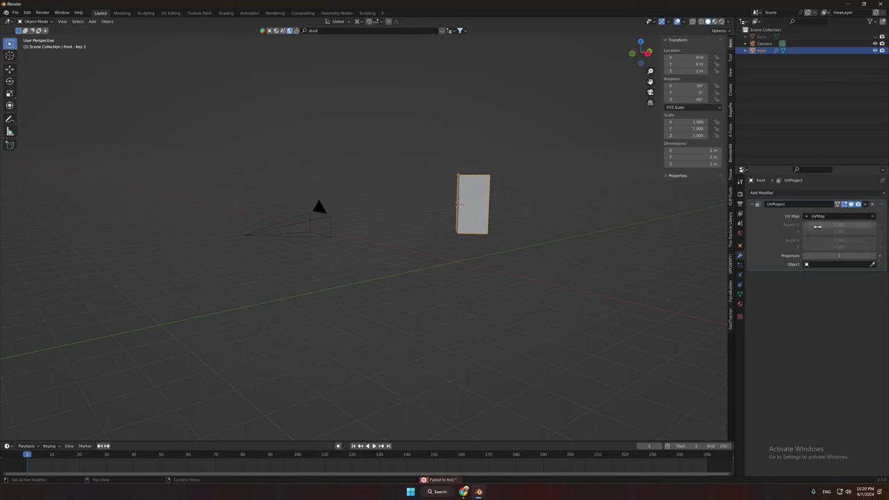
Step: Set the camera as the UV Project modifier's projector object with an Aspect X of 1.780
left_click(833, 265)
left_click(814, 282)
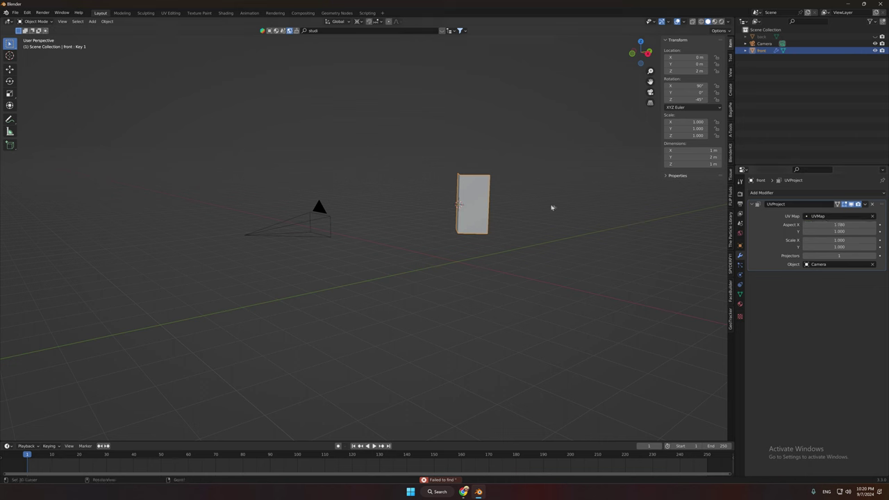
Step: Toggle the front plane's viewport visibility and unhide the back plane
middle_click_drag(551, 207, 450, 204)
left_click(875, 51)
left_click(875, 37)
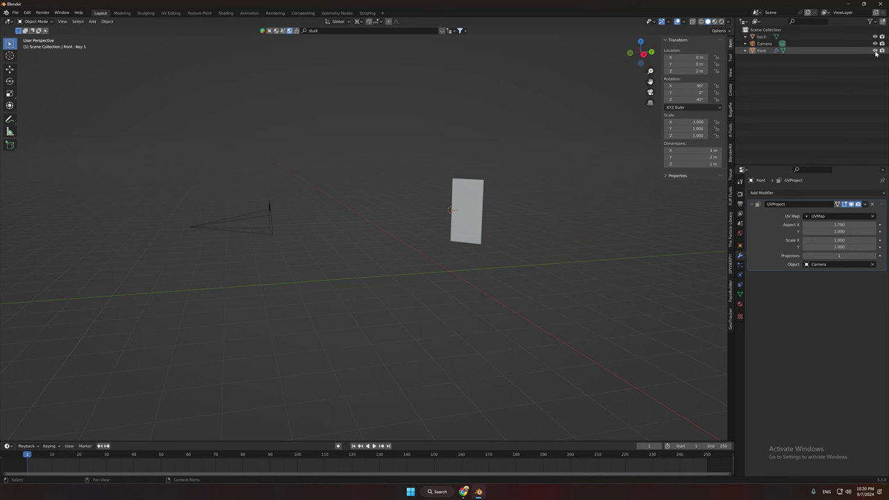
Step: Set the back plane's Z rotation to 135°, move it about 1.4 m along Y, and return to the camera view
left_click(762, 37)
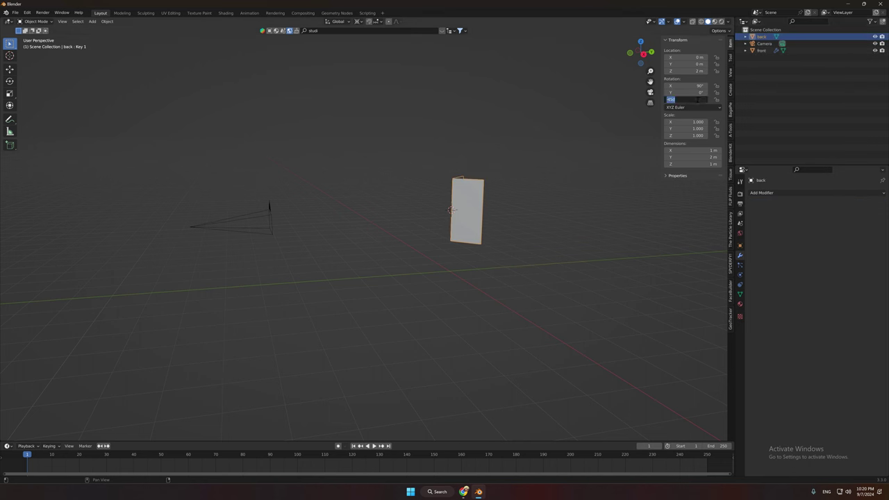
key("Return")
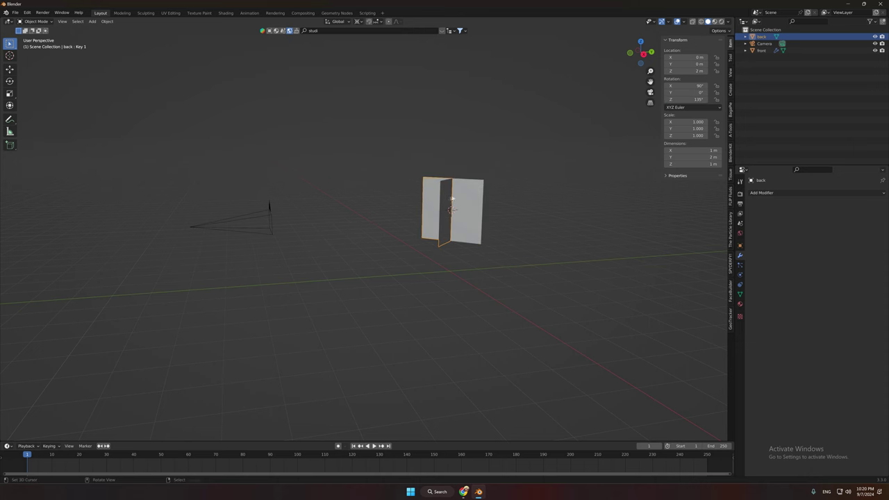
middle_click_drag(450, 201, 407, 242, "shift")
scroll(407, 243, "up", 4)
key("g")
key("y")
left_click(486, 268)
key("KP_0")
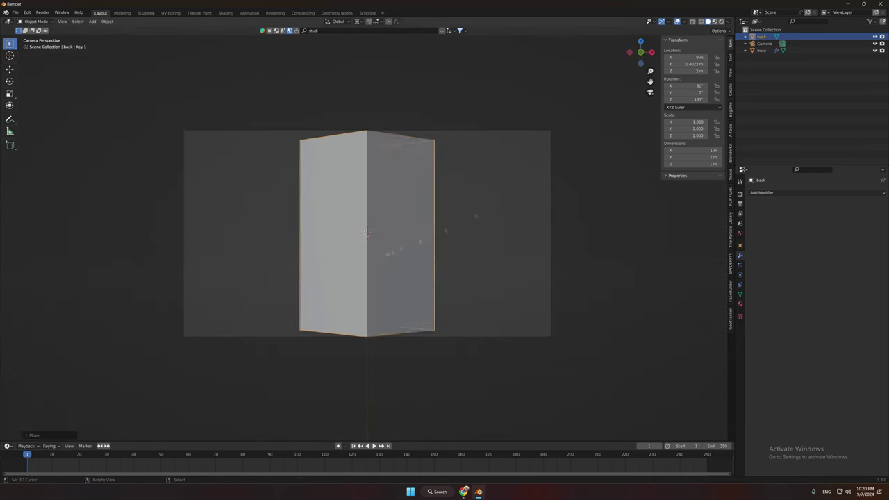
Step: Hide the front plane and scale the back plane along Z
left_click(385, 252)
key("h")
left_click(375, 229)
key("s")
key("z")
left_click(436, 289)
Step: Extrude the back plane's faces on both sides of the fold with the Extrude Region tool
key("Tab")
left_click(404, 257)
left_click(402, 217, "shift")
left_click(9, 159)
left_click_drag(416, 237, 408, 239)
left_click(332, 251)
left_click(325, 230, "shift")
left_click(410, 234)
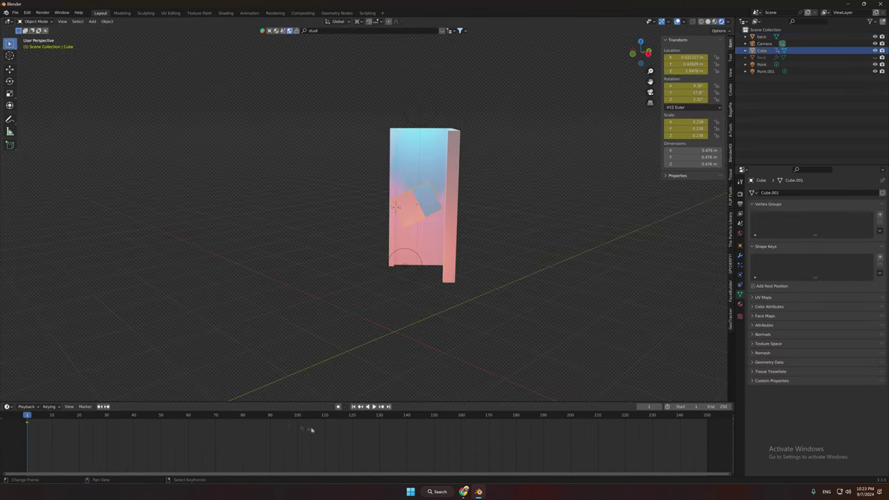
Step: At frame 50, move the cube to a Y location of about -0.89 m and scale it to about 0.279
left_click(160, 420)
key("g")
key("y")
left_click(494, 184)
key("KP_0")
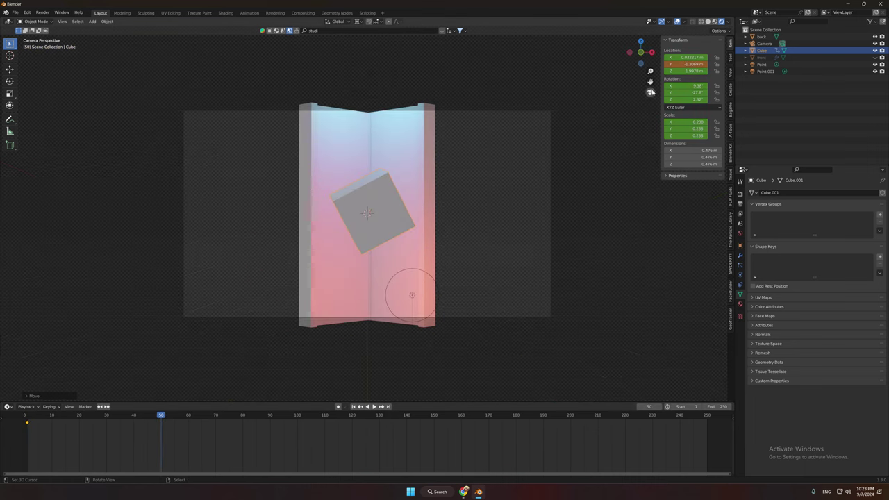
key("g")
key("y")
left_click(429, 140)
key("s")
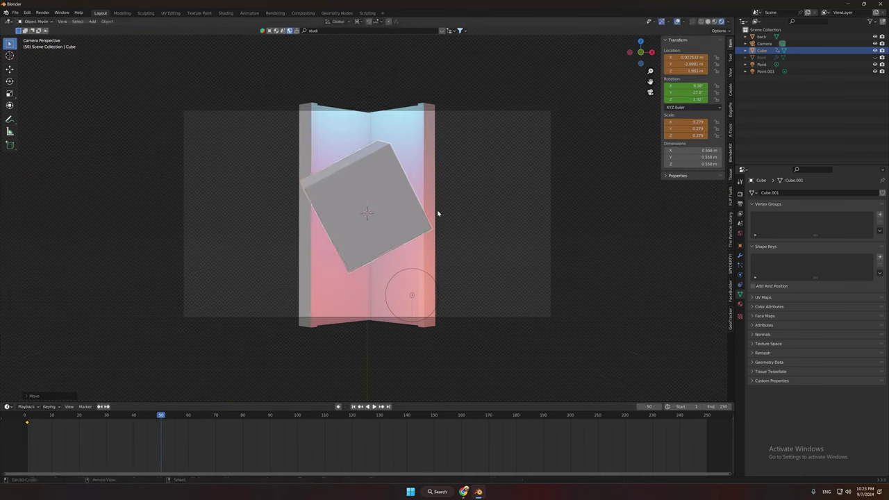
left_click(439, 213)
Step: Adjust the cube's X and Z rotation at frame 50 and rescale it
mouse_move(681, 93)
left_mouse_down()
mouse_move(700, 93)
mouse_move(693, 86)
left_mouse_up()
left_click_drag(680, 99, 747, 99)
key("s")
left_click(357, 228)
Step: Keyframe the cube's scale and location at frame 50 and play the animation from frame 1
right_click(686, 126)
left_click(686, 126)
right_click(687, 66)
left_click(687, 66)
left_click(28, 417)
key("space")
Step: Refine the cube's Z rotation and reposition it along Y inside the folded space
left_click_drag(683, 99, 719, 99)
middle_click_drag(625, 122, 542, 159)
key("g")
key("y")
left_click(445, 229)
middle_click_drag(445, 229, 485, 234)
left_click_drag(684, 99, 698, 99)
Step: Keyframe the cube's new location and scale and play the animation through the camera
right_click(686, 65)
left_click(686, 66)
key("KP_0")
right_click(686, 127)
left_click(686, 127)
left_click(374, 407)
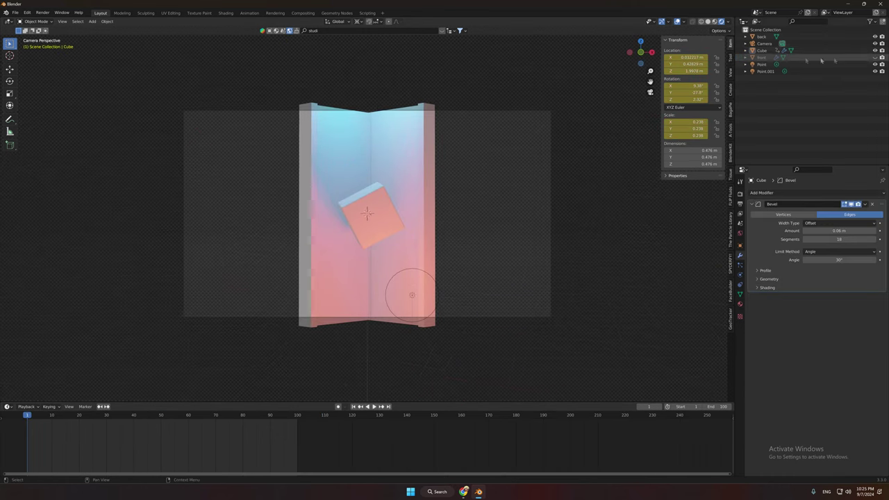
Step: Render the full animation and close the render window
left_click(41, 12)
left_click(58, 27)
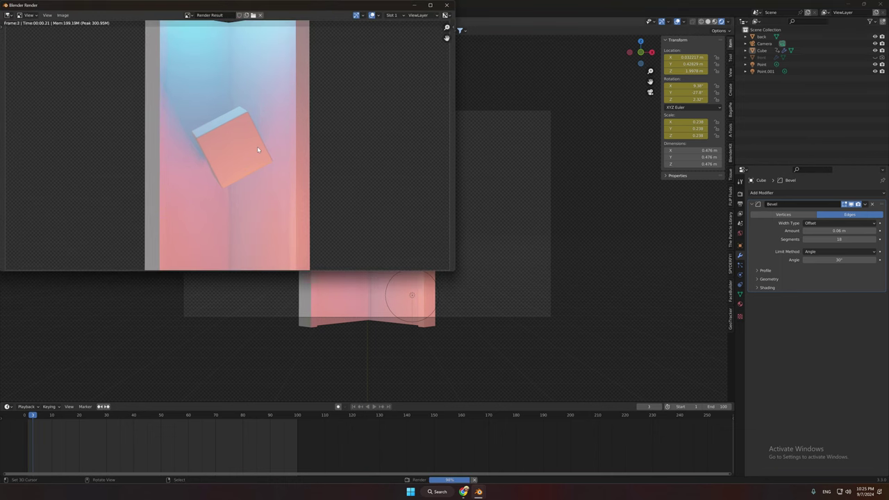
scroll(257, 150, "down", 1)
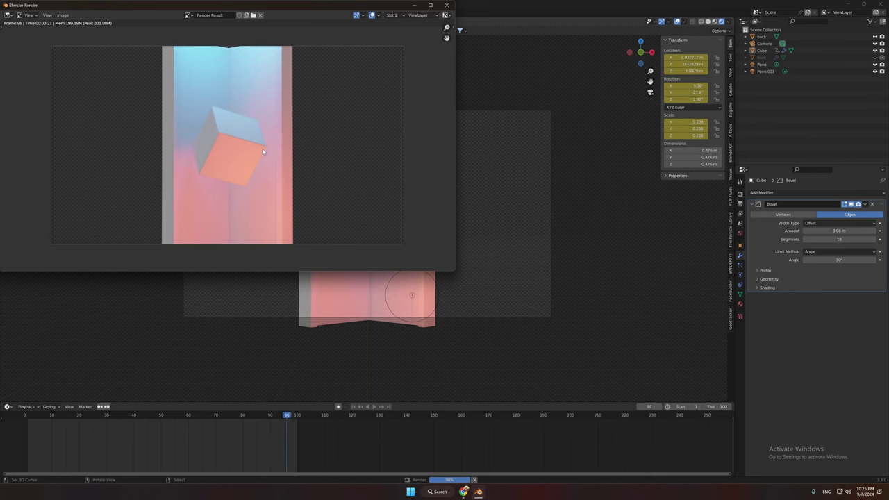
left_click(447, 5)
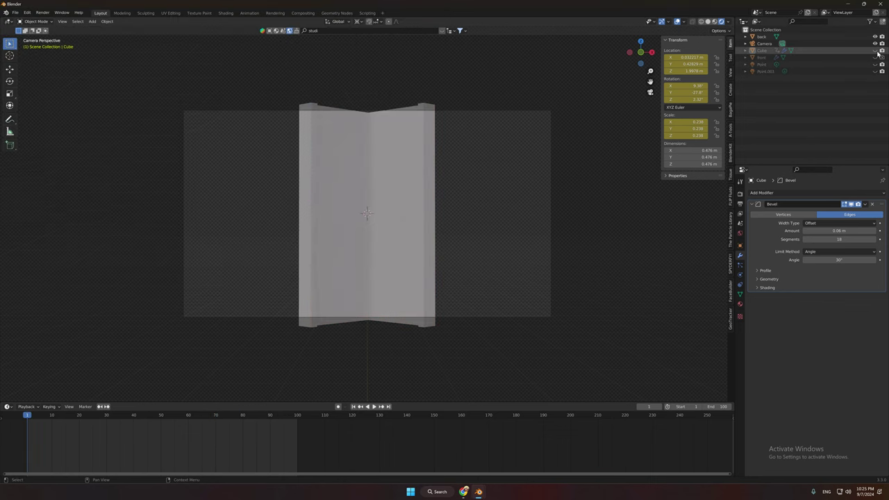
Step: Hide the back plane in the viewport, then unhide and select the front plane
left_click(876, 44)
left_click(877, 38)
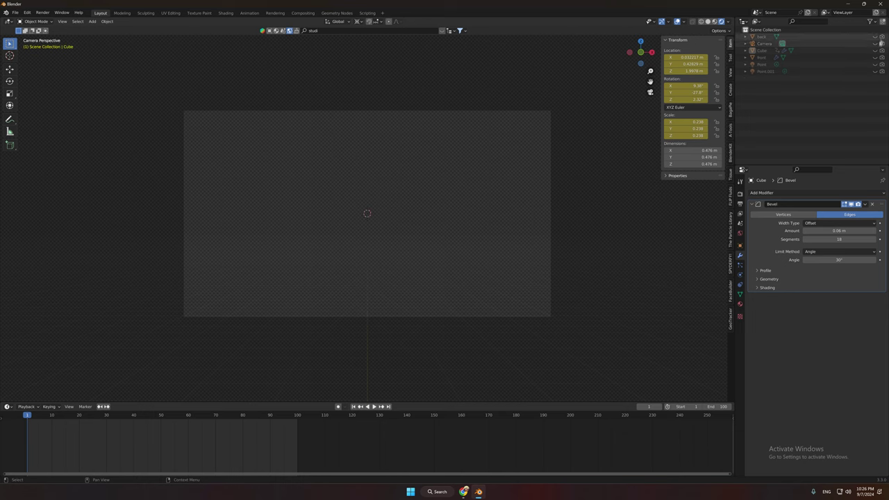
left_click(876, 43)
left_click(876, 58)
left_click(762, 59)
Step: Open a Shader Editor beside the timeline and create a new material for the front plane
left_click_drag(732, 404, 377, 352)
left_click(386, 355)
left_click(403, 422)
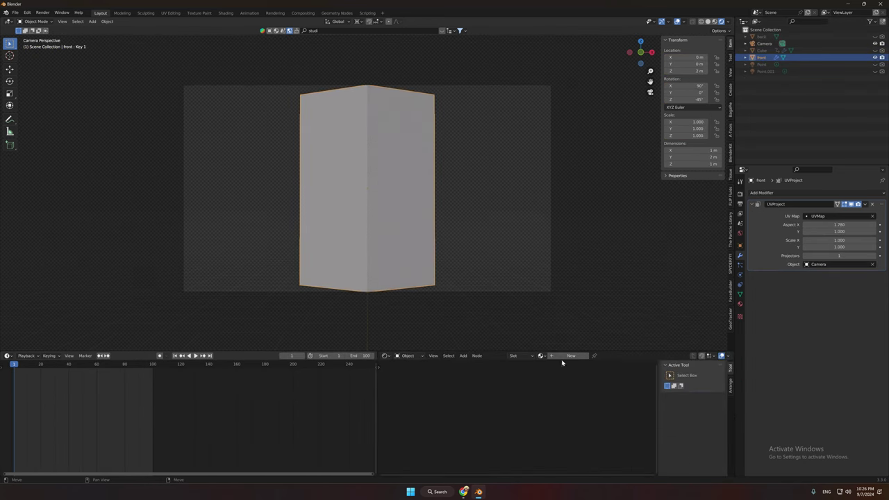
left_click(568, 356)
Step: Add an Image Texture node and link its Color to the Principled BSDF's Base Color and Emission
scroll(540, 418, "up", 4)
key("shift+a")
mouse_move(494, 424)
left_click(461, 396)
type("im")
left_click(487, 411)
left_click(490, 409)
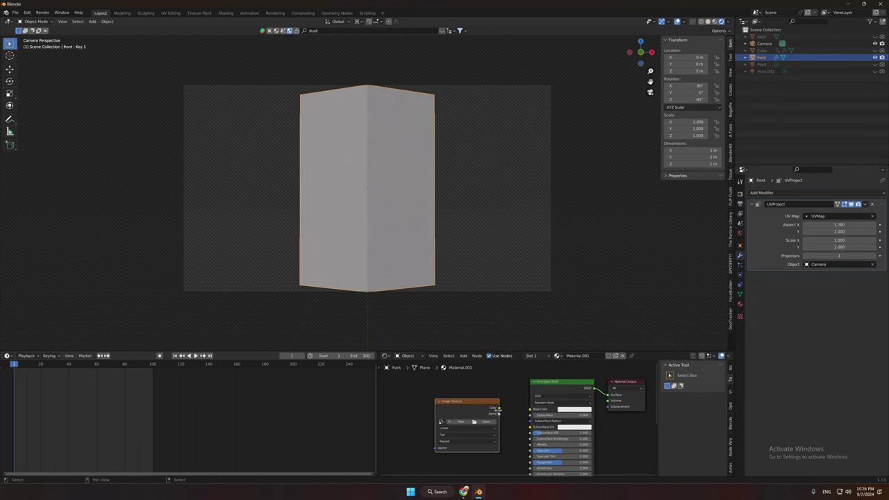
left_click_drag(495, 408, 531, 409)
left_click_drag(524, 351, 525, 251)
left_click_drag(552, 335, 545, 294)
left_click_drag(499, 362, 525, 442)
Step: Load the whole rendered PNG sequence from New Folder(1) into the Image Texture node and enable Auto Refresh
left_click(490, 373)
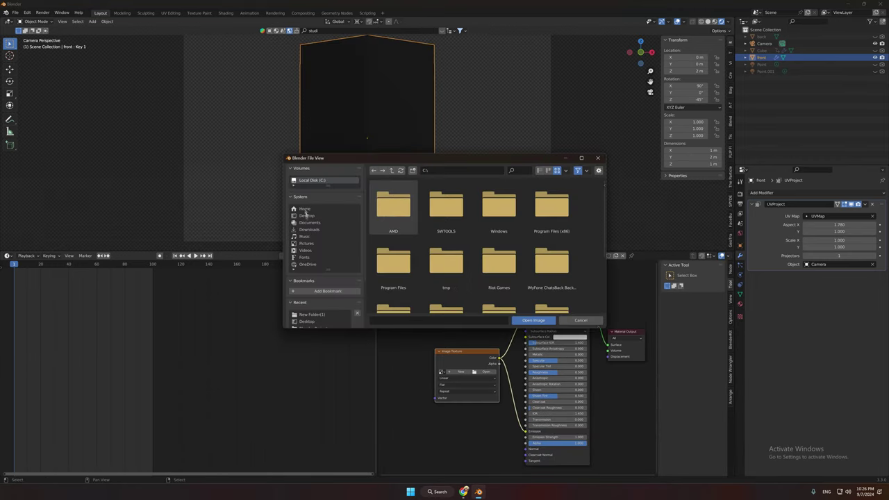
double_click(386, 205)
key("a")
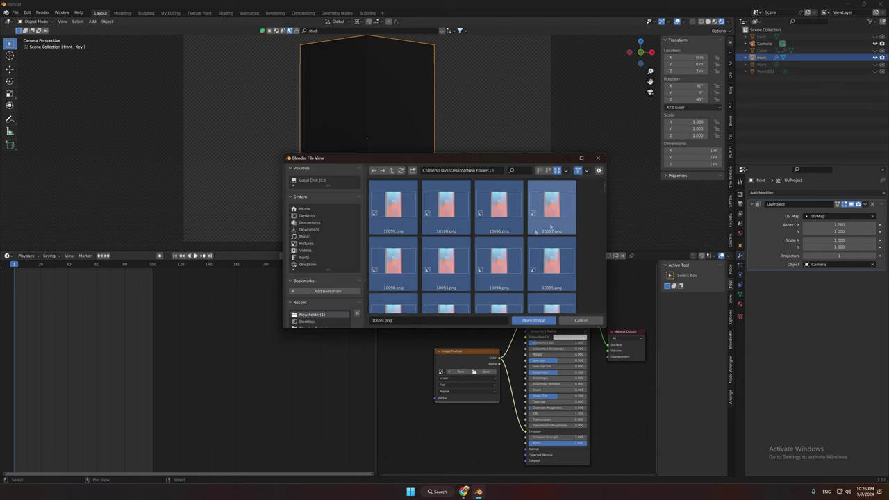
left_click(533, 320)
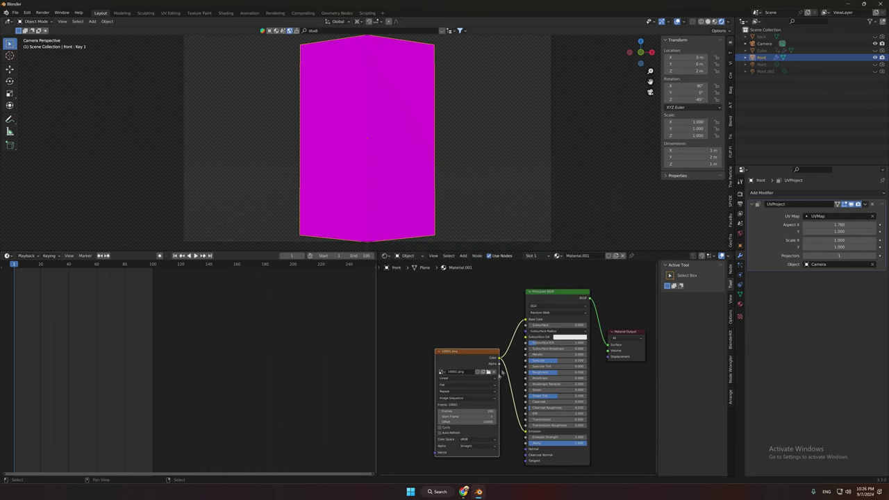
left_click(450, 435)
middle_click_drag(501, 433, 498, 423)
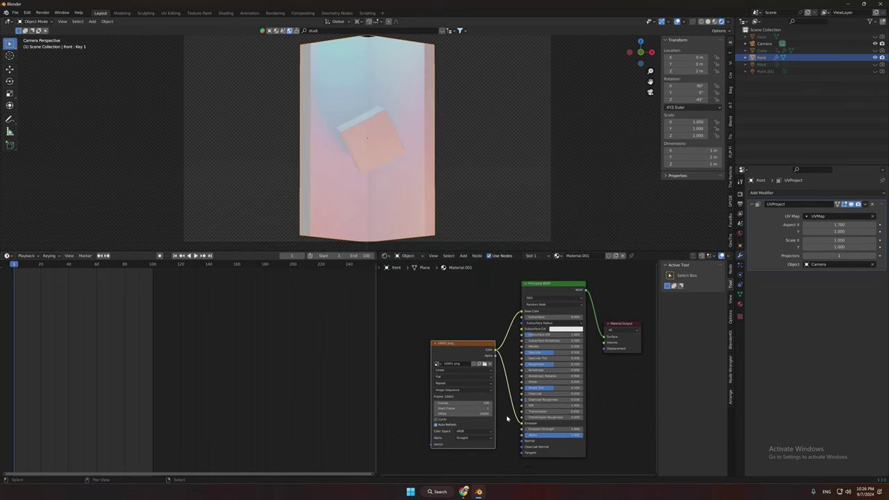
Step: Play the projected animation, scrub to frame 65, and view the front plane from an angle
left_click(195, 255)
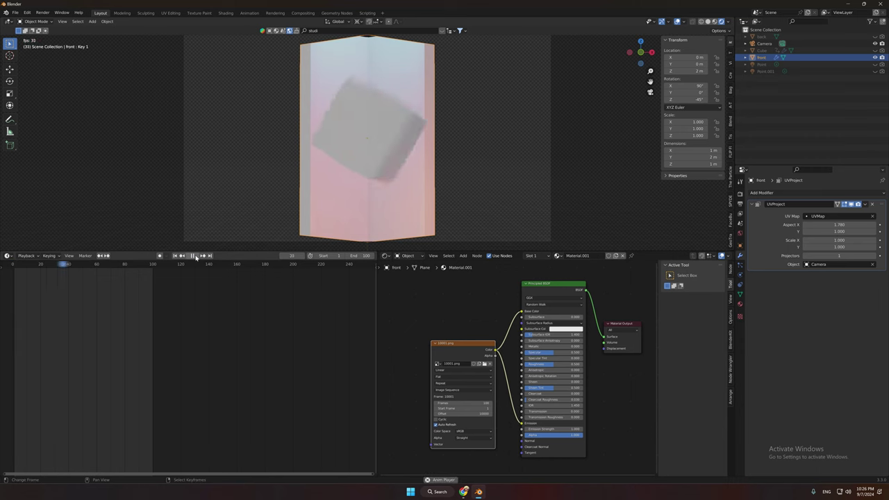
left_click_drag(108, 265, 104, 267)
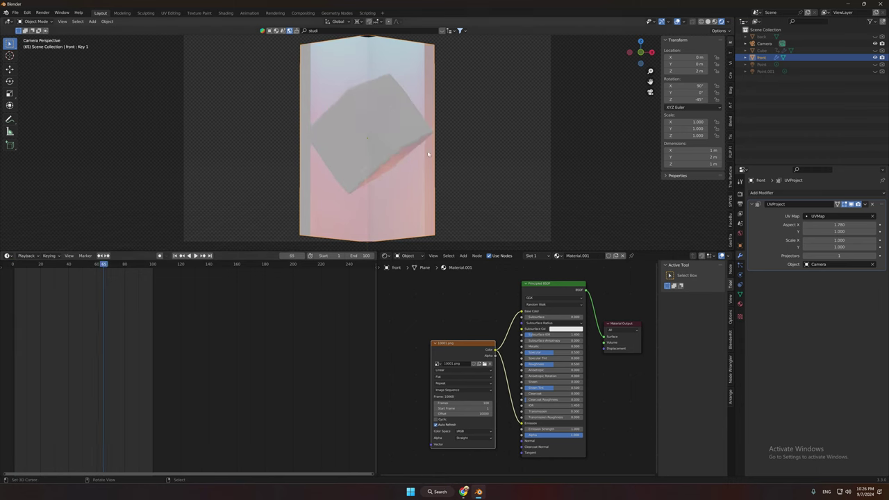
middle_click_drag(444, 146, 419, 138)
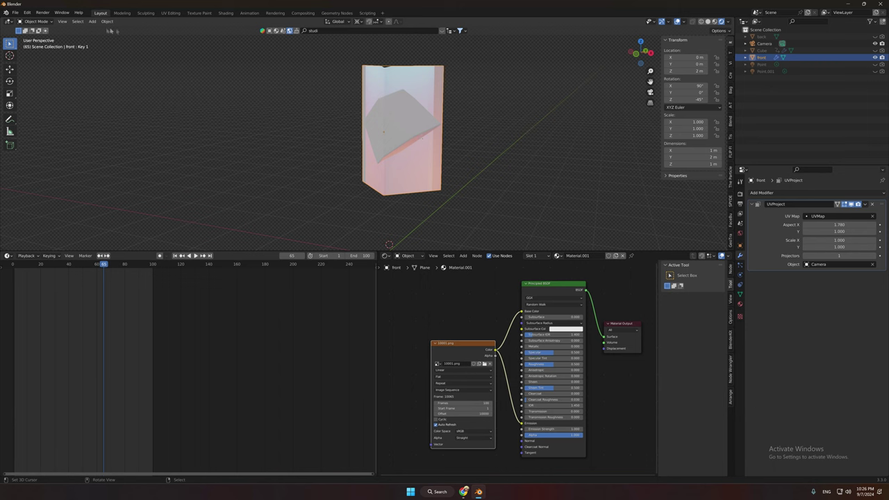
Step: Subdivide all faces of the front plane in Edit Mode, using solid shading, and return to rendered shading
key("Tab")
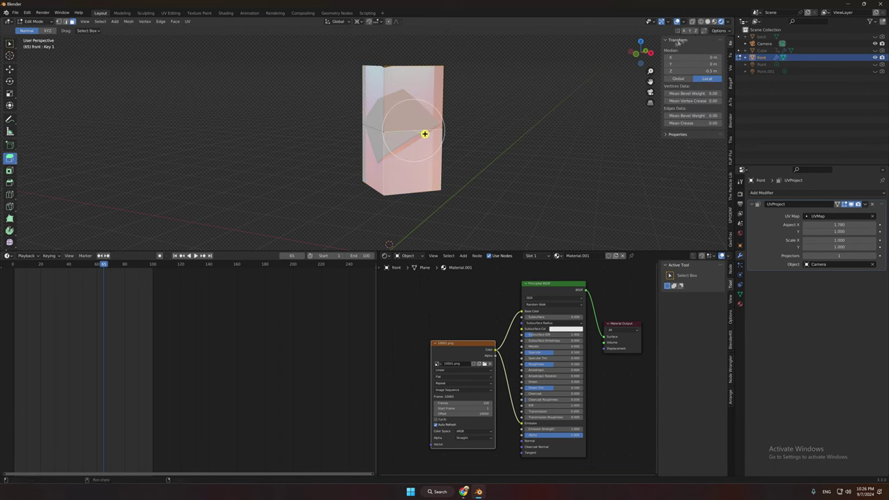
left_click_drag(319, 49, 524, 222)
left_click(709, 22)
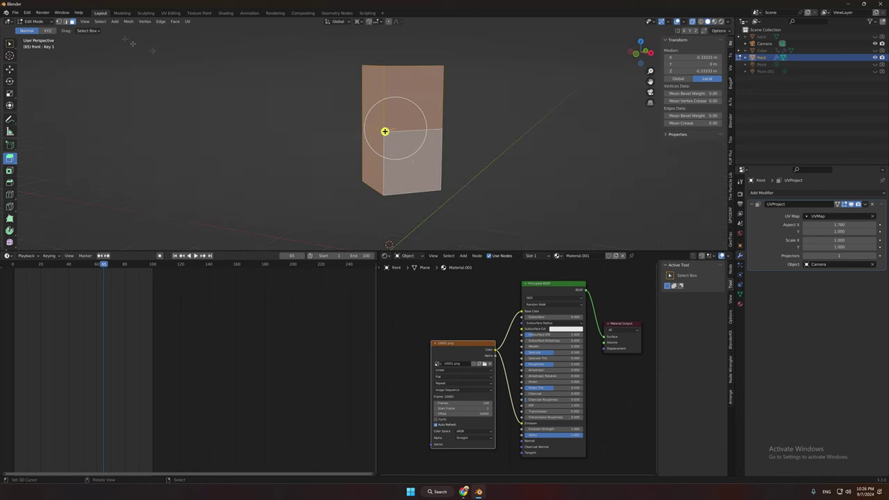
mouse_move(157, 24)
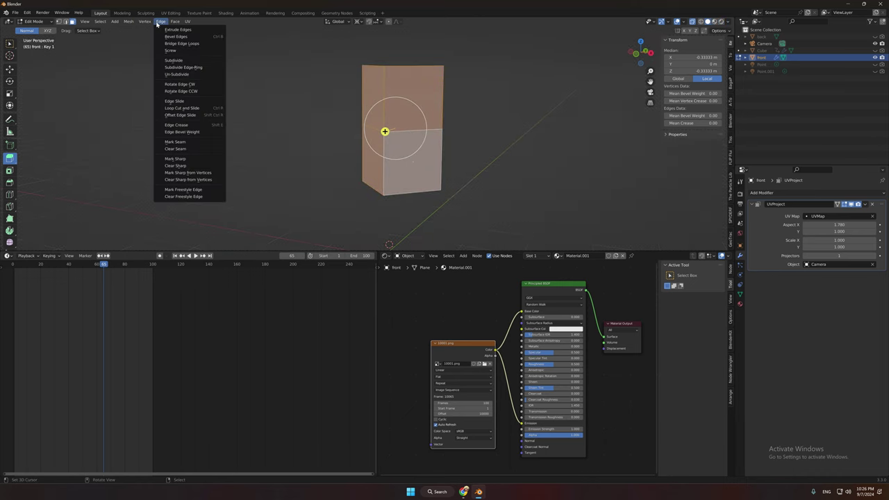
left_click(175, 61)
left_click(722, 23)
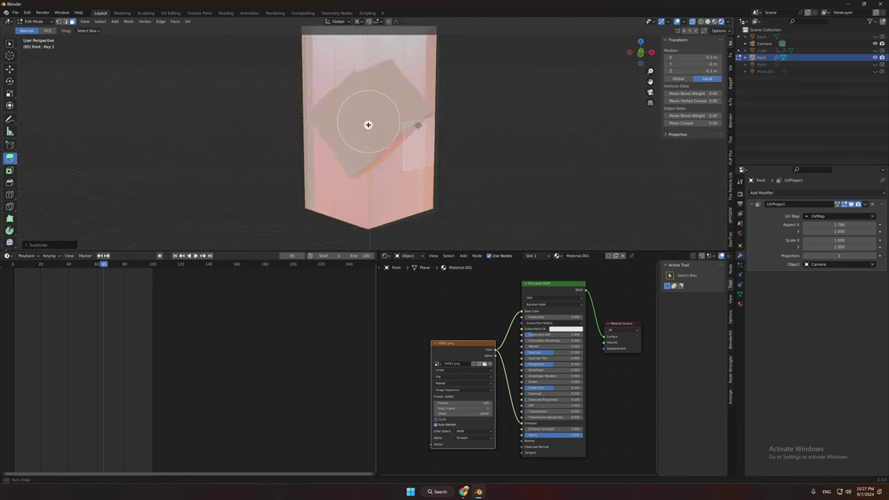
Step: Subdivide the front plane's mesh two more times and leave Edit Mode
middle_click_drag(418, 125, 401, 134)
left_click(161, 23)
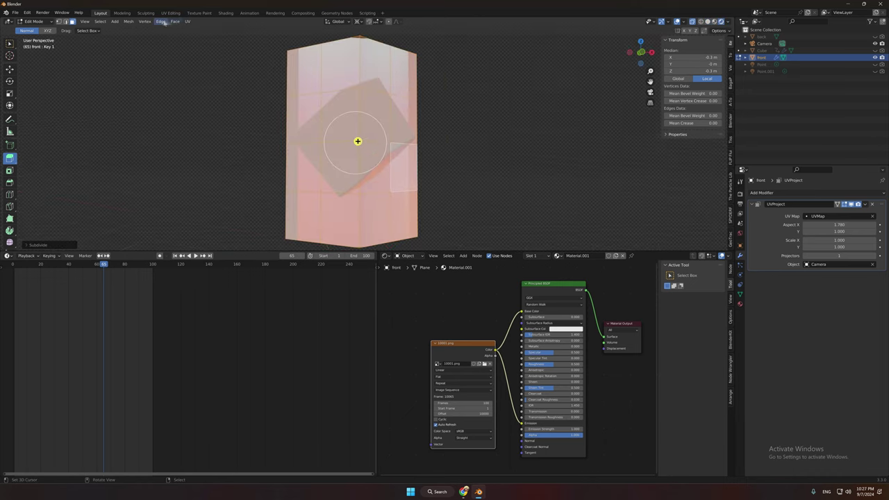
left_click(175, 60)
key("KP_0")
left_click(161, 22)
left_click(175, 61)
key("Tab")
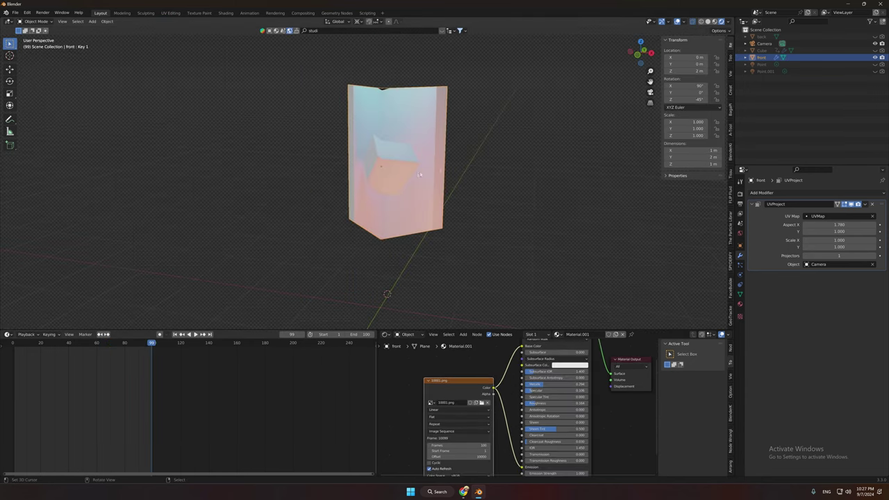
Step: Paste copies of the camera and front plane and create a collection named baking for them
key("ctrl+v")
right_click(767, 114)
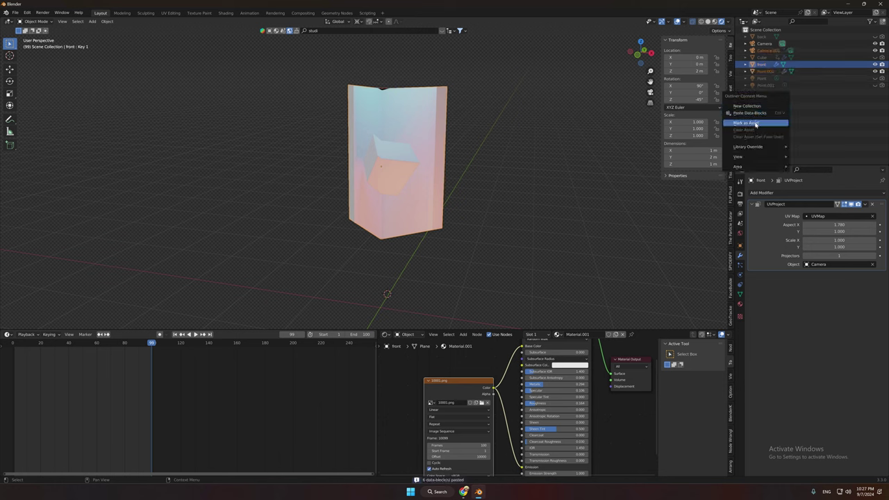
left_click(750, 113)
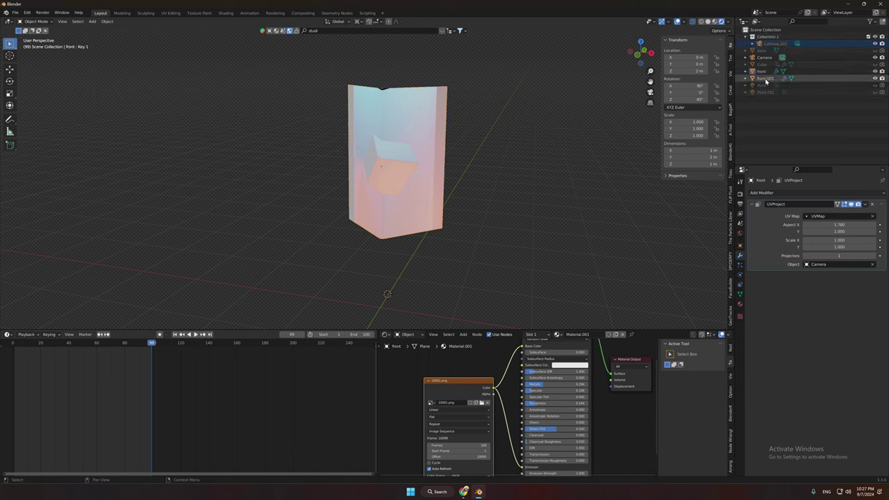
double_click(769, 36)
type("baking")
key("Return")
Step: Apply the UV Project modifier on front.001 and set its Key 1 shape key value to 0
left_click(865, 206)
left_click(839, 218)
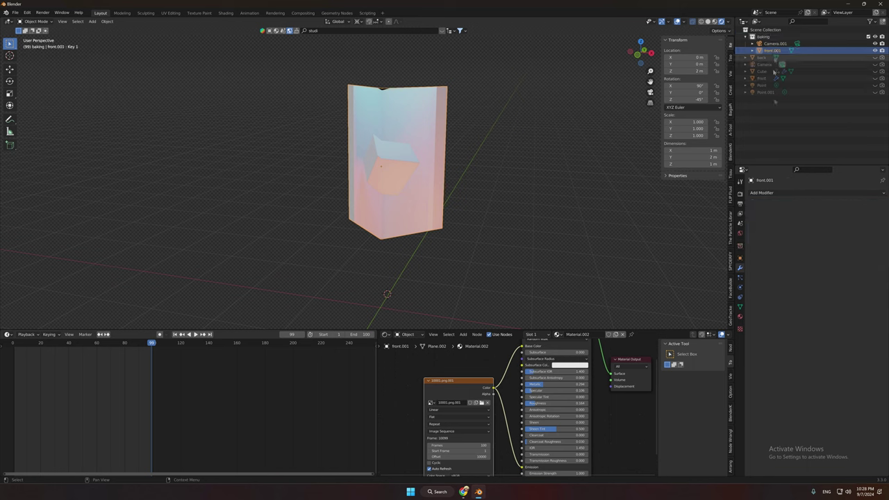
left_click(742, 307)
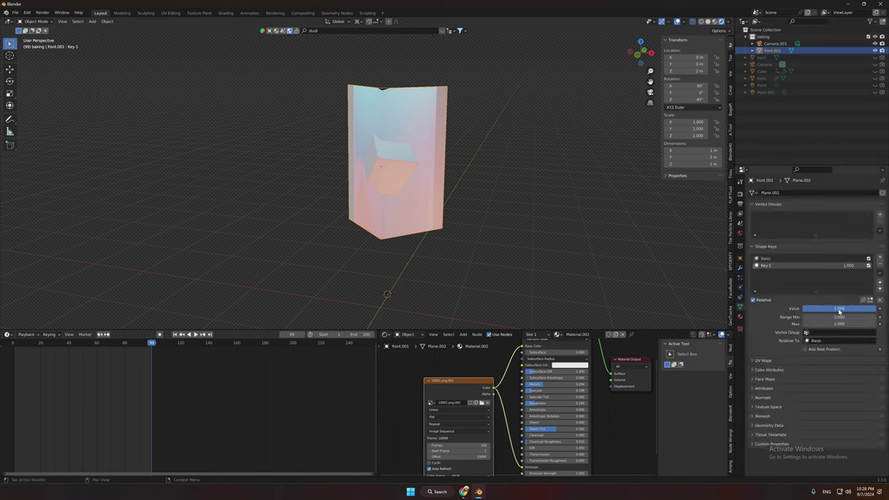
left_click_drag(839, 312, 802, 311)
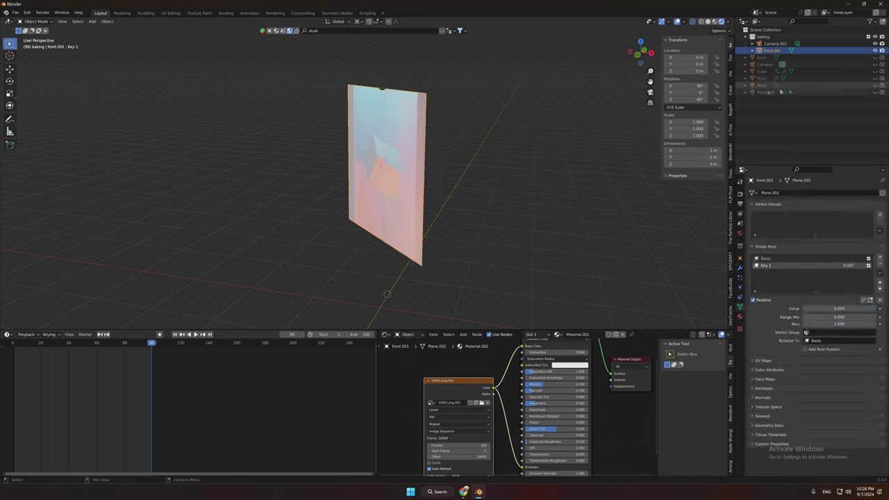
Step: Set front.001's Z rotation to 0°
double_click(691, 99)
type("0")
key("Return")
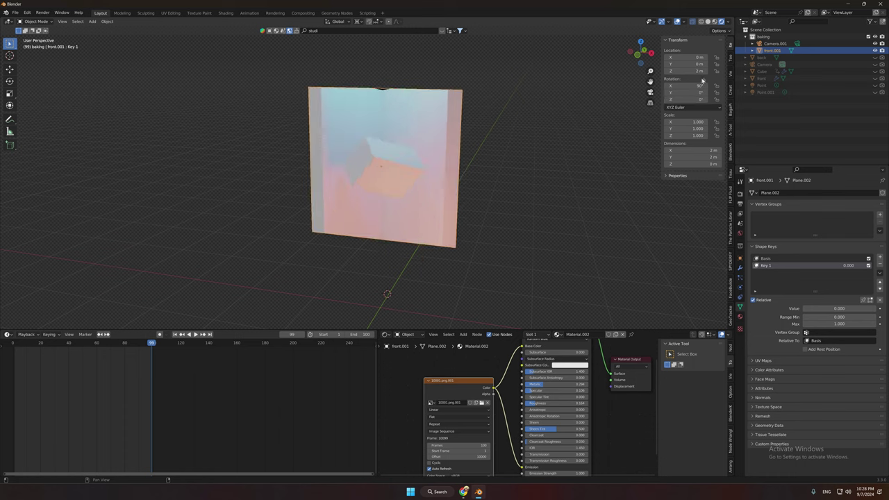
Step: Look through Camera.001 and set the render resolution Y to 1920 px to match X
left_click(775, 44)
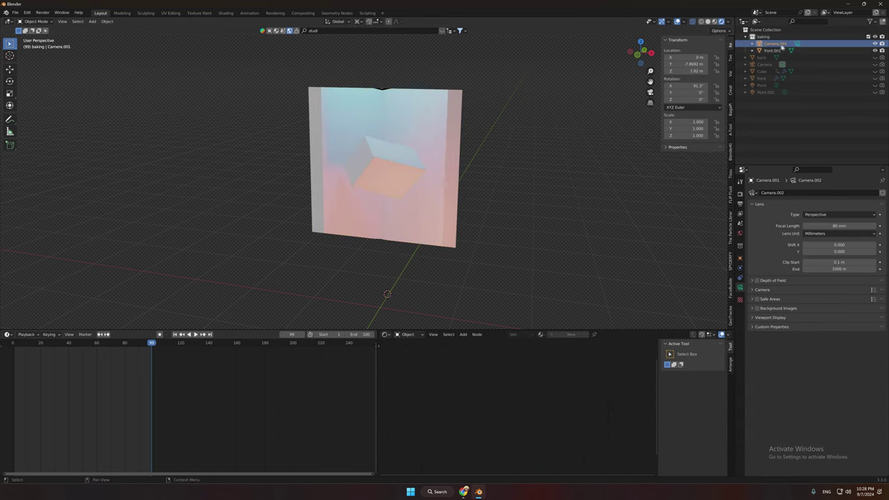
left_click(650, 91)
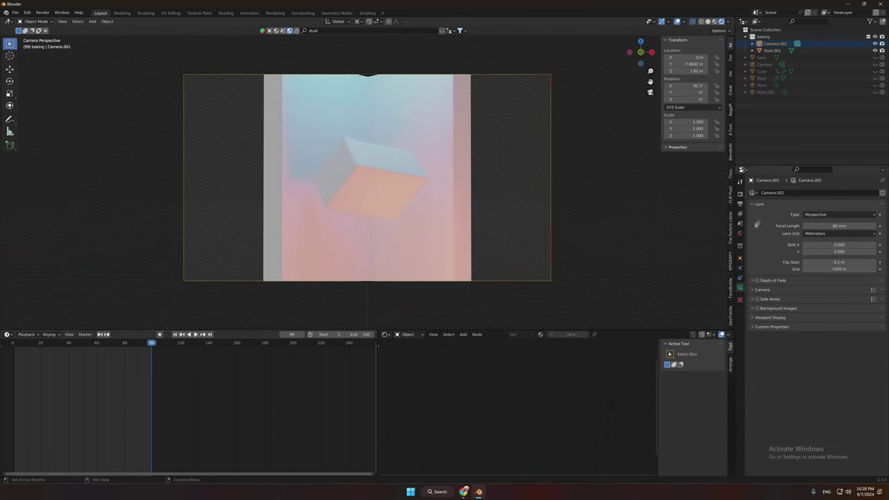
left_click(740, 195)
left_click(741, 204)
double_click(830, 202)
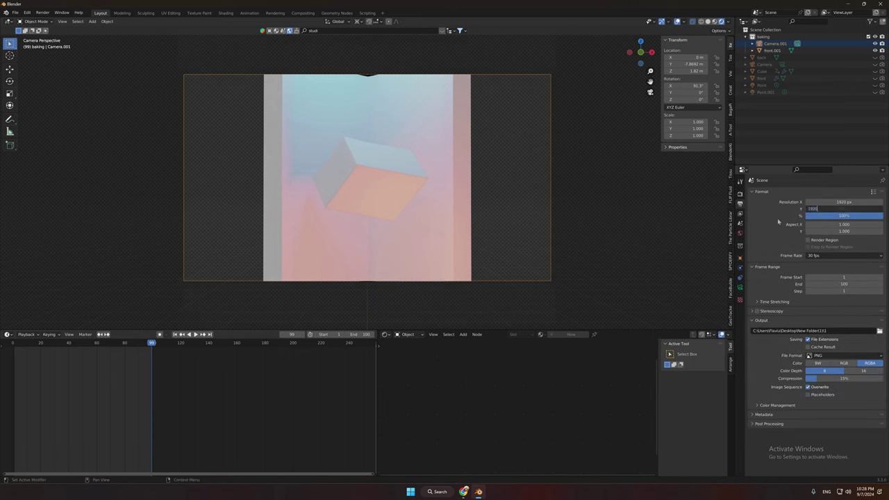
key("ctrl+c")
left_click(828, 209)
key("ctrl+v")
Step: Frame the flat plane with Camera.001 at X rotation 90°, Y location about -4.44 m and Z location 2 m
left_click(740, 288)
left_click_drag(685, 64, 755, 64)
left_click_drag(520, 330, 520, 454)
left_click_drag(685, 64, 709, 65)
type("90")
key("Return")
left_click(693, 64)
key("Escape")
left_click(706, 65)
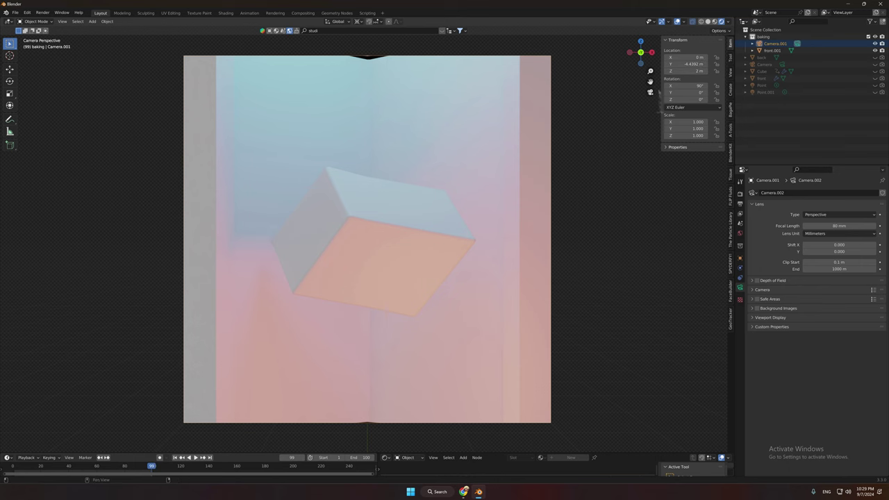
Step: Enlarge the timeline and play the animation through Camera.001
left_click_drag(201, 453, 201, 376)
key("space")
left_click_drag(307, 377, 302, 414)
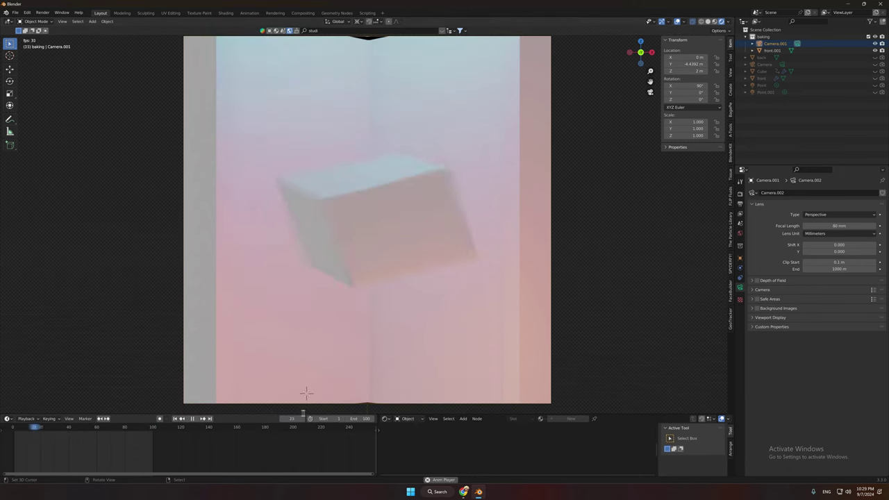
Step: Set the render resolution to 3840 px in both X and Y
left_click(740, 204)
left_click(844, 202)
type("3840")
key("Return")
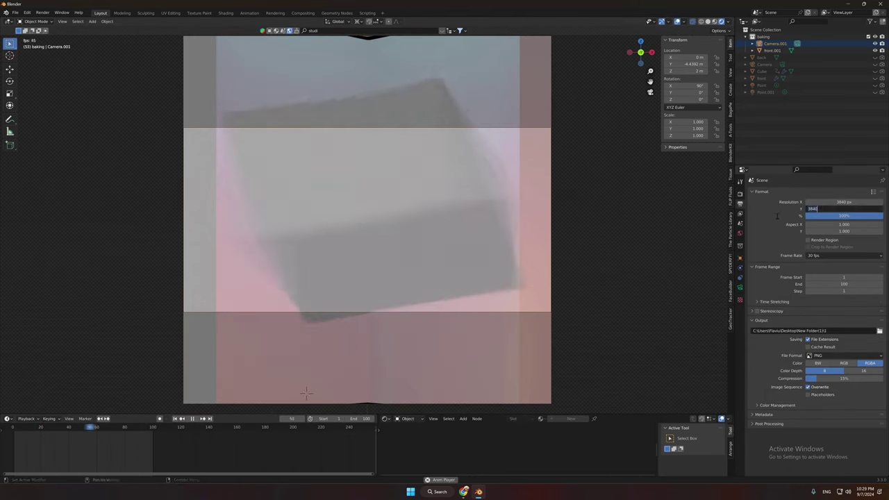